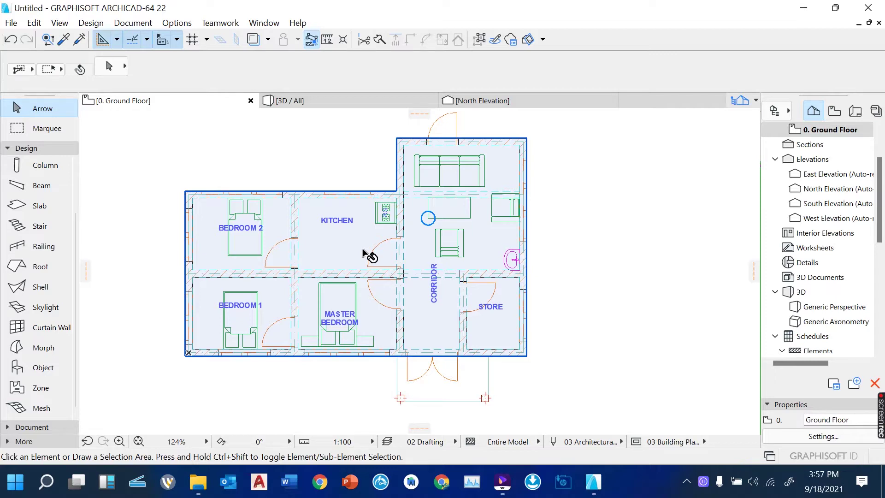
- Deselect the floor slab and activate the Dimension tool for linear dimensioning of the ground floor plan
click(342, 144)
scroll(339, 150, up, 3)
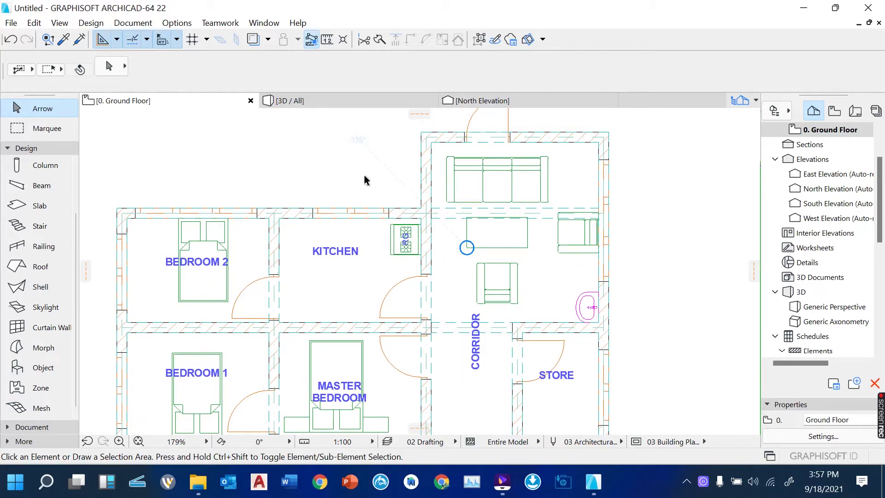
scroll(366, 180, down, 3)
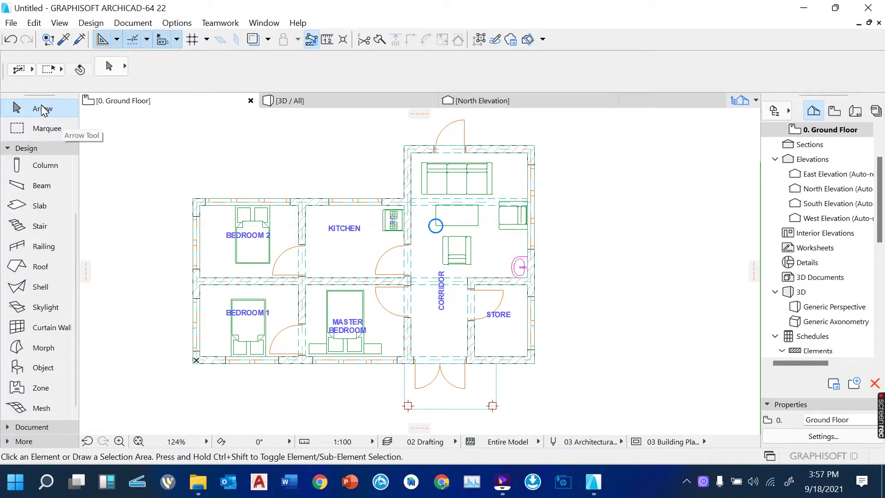
click(6, 431)
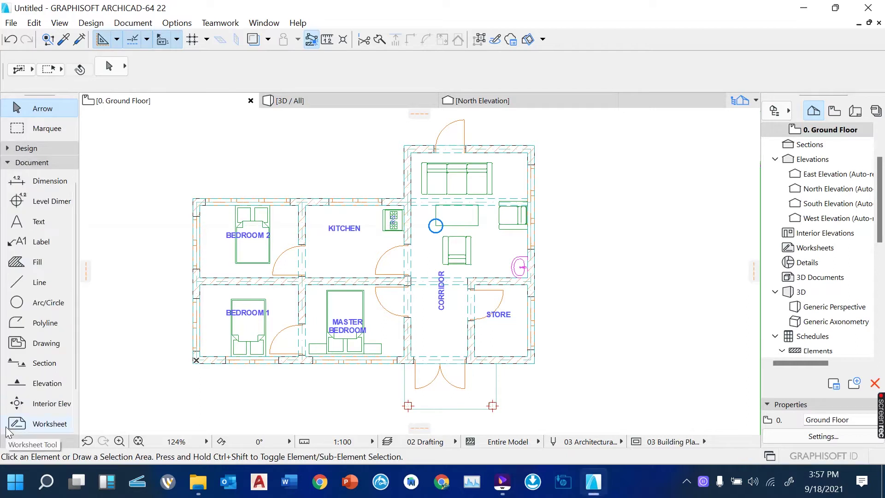
click(38, 185)
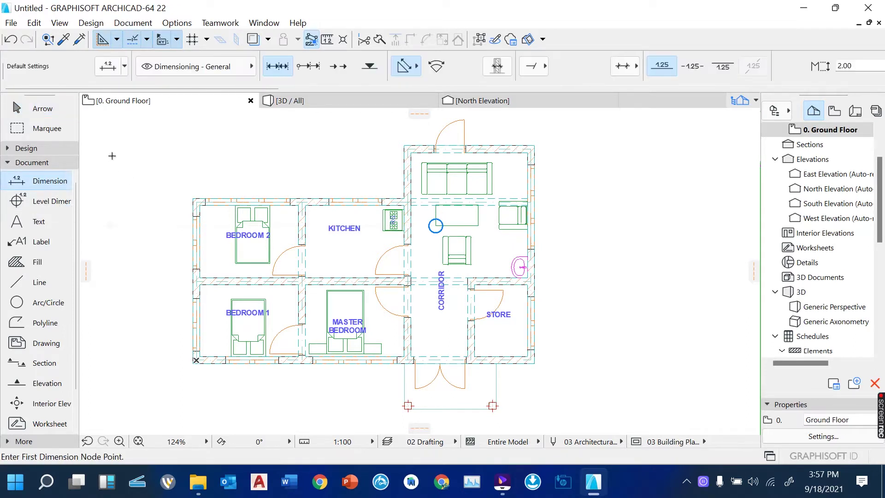
click(109, 74)
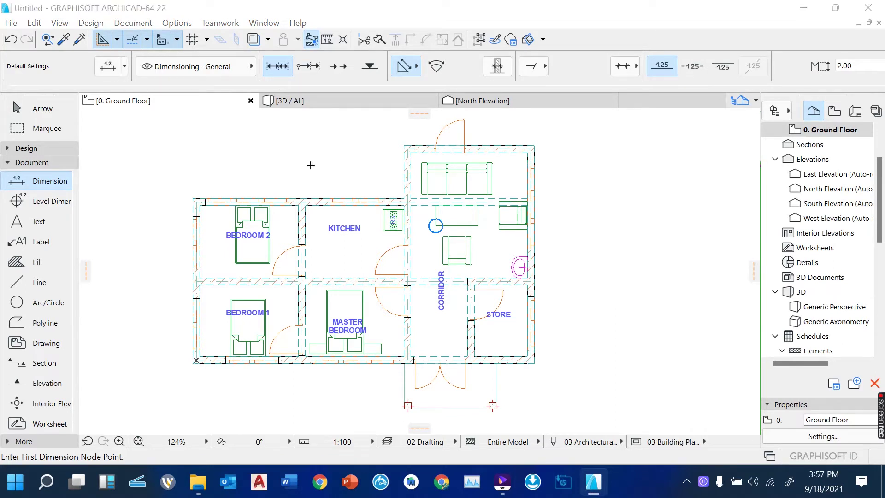
click(637, 69)
scroll(202, 224, up, 5)
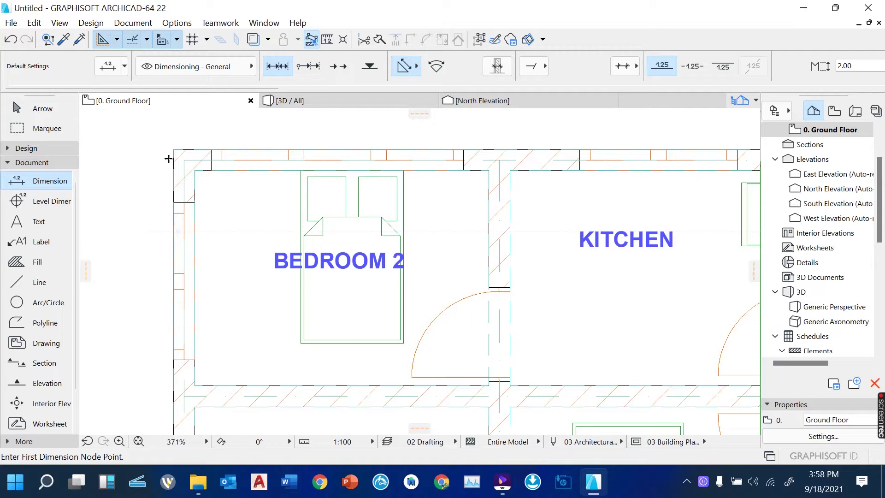
scroll(166, 168, down, 7)
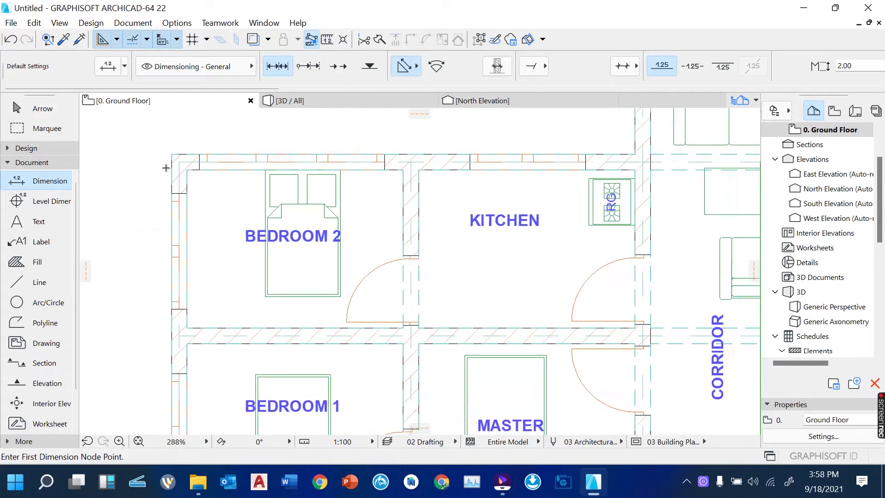
scroll(170, 296, up, 6)
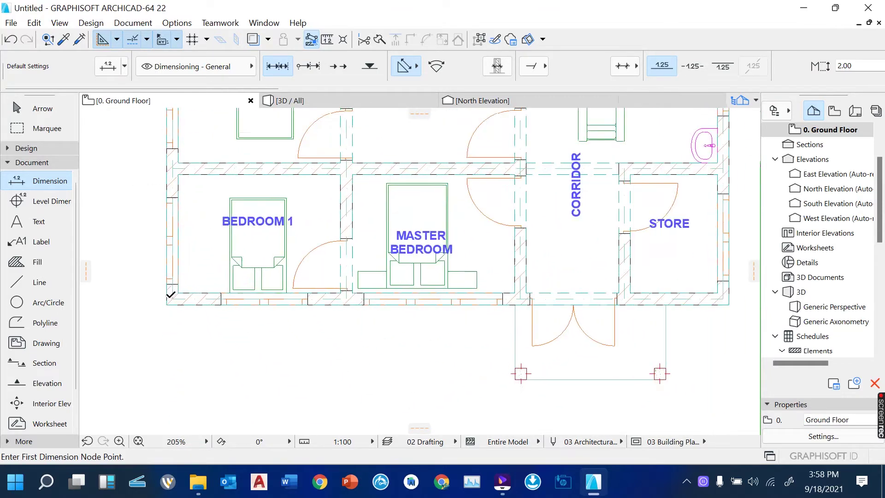
scroll(187, 332, down, 2)
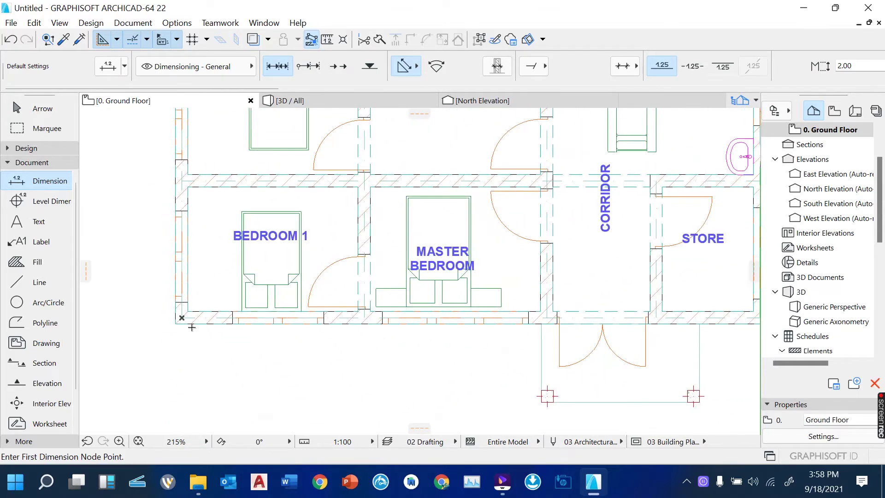
scroll(193, 327, up, 3)
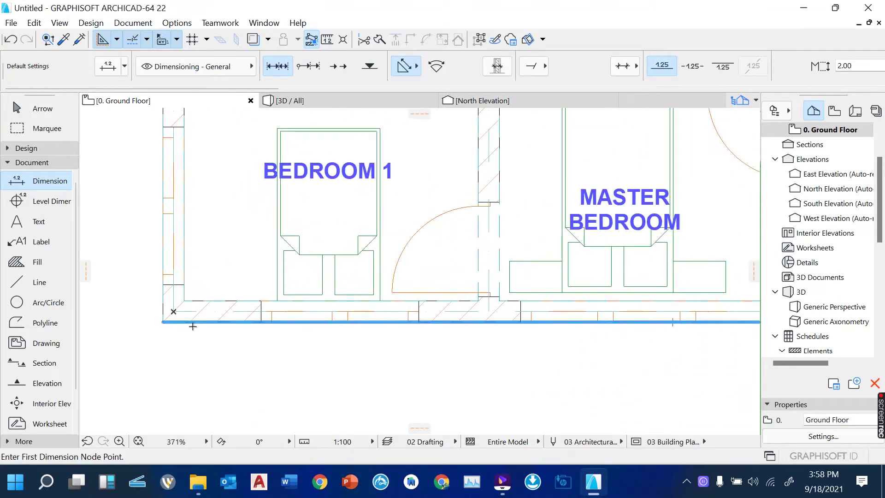
scroll(192, 327, down, 4)
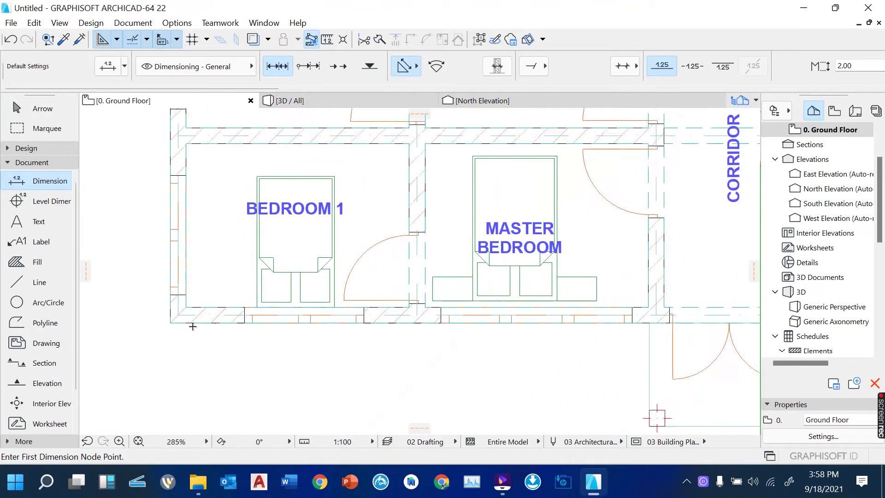
scroll(193, 326, up, 4)
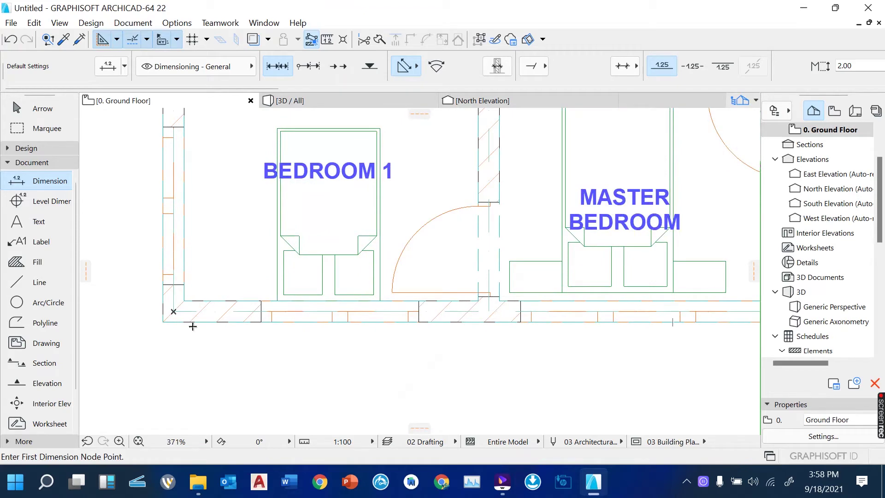
scroll(237, 332, up, 3)
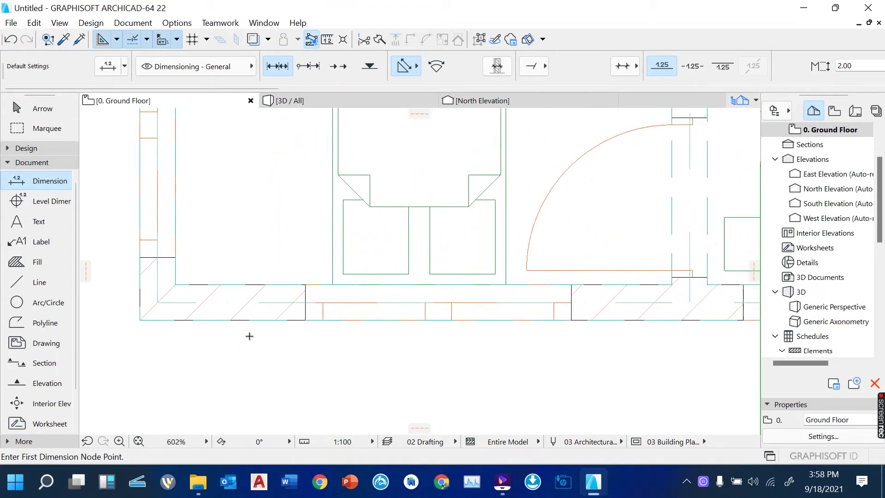
scroll(249, 336, down, 3)
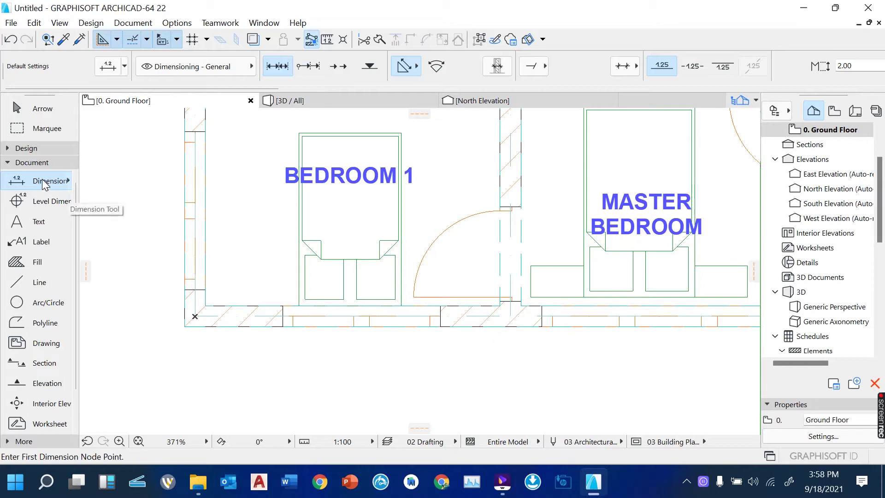
- Start a dimension chain on the outer wall from the building corner at Bedroom 1, adding both edges of that room's side window
scroll(202, 300, up, 3)
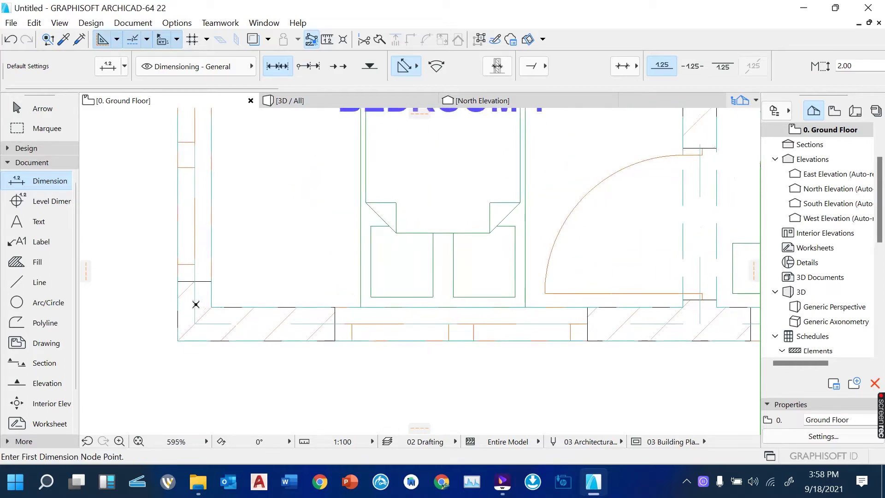
click(177, 343)
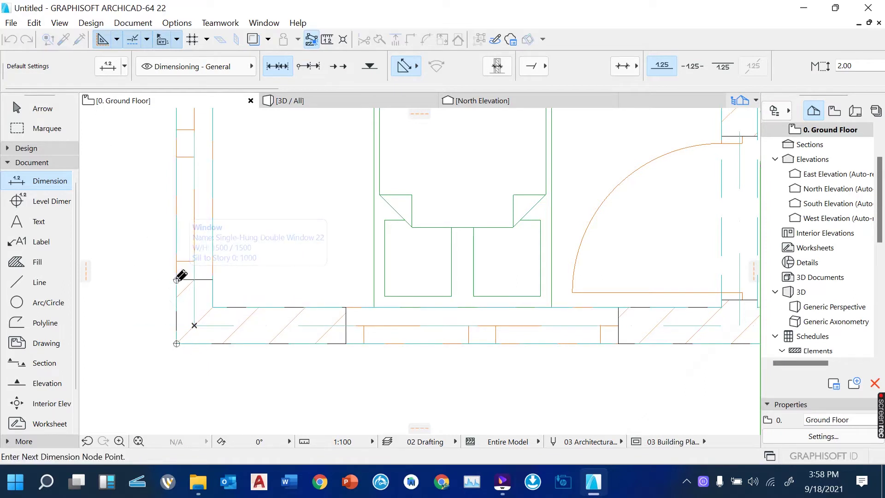
scroll(240, 364, down, 1)
scroll(239, 364, down, 2)
click(201, 317)
click(201, 159)
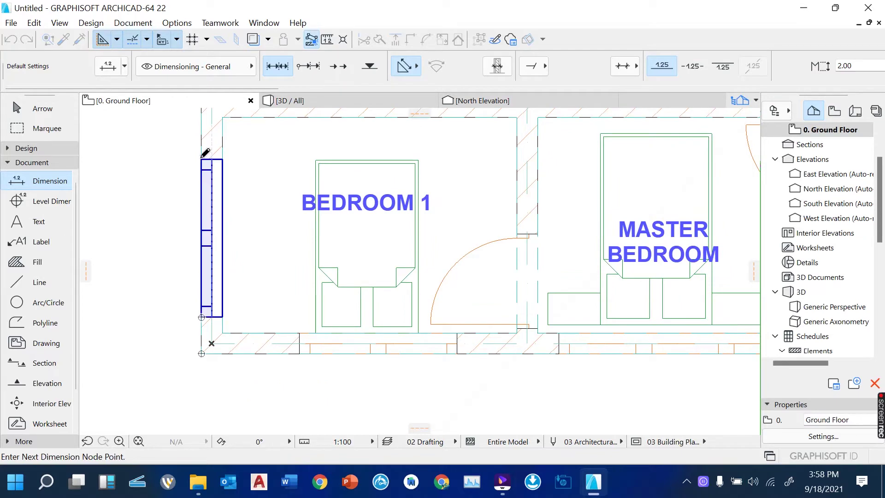
- Continue the chain along the same outer wall with both edges of Bedroom 2's side window and the outer building corner beyond it
scroll(253, 356, down, 4)
scroll(220, 148, up, 5)
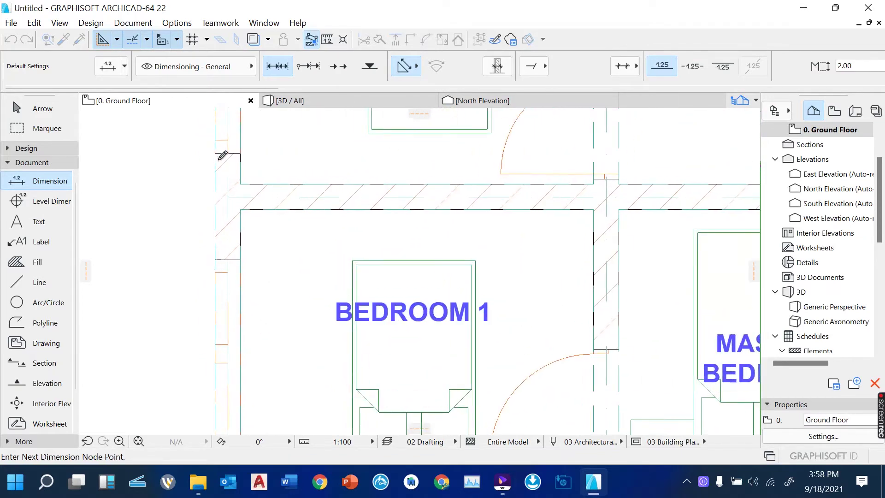
scroll(210, 237, up, 3)
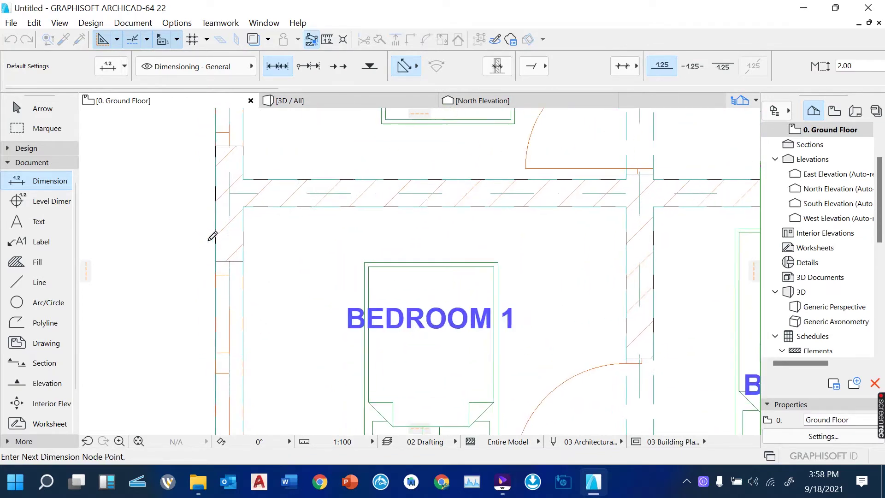
scroll(236, 359, down, 4)
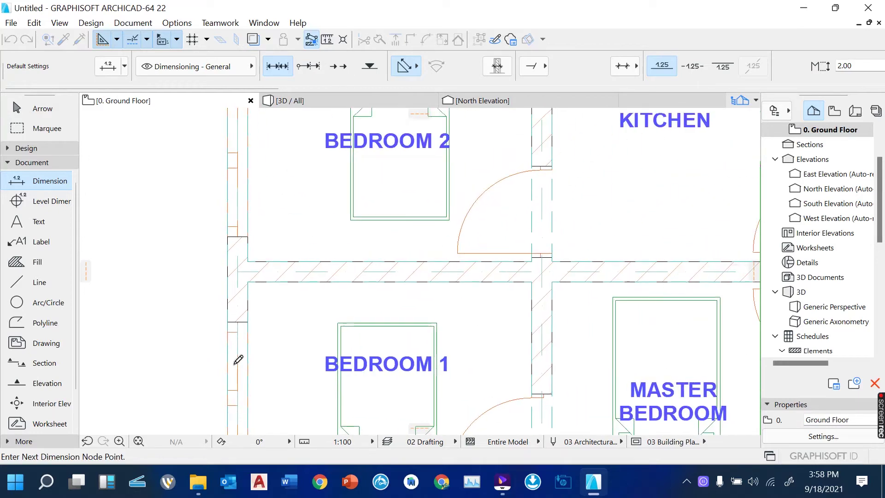
scroll(227, 210, up, 3)
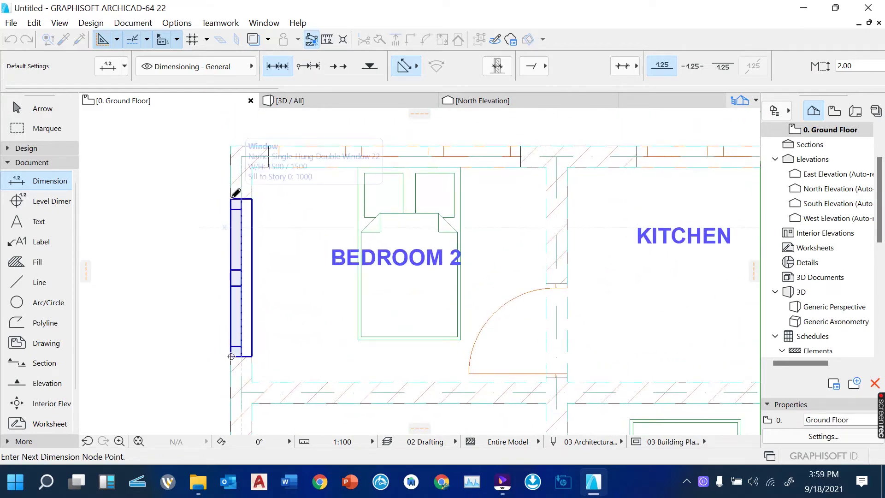
click(231, 146)
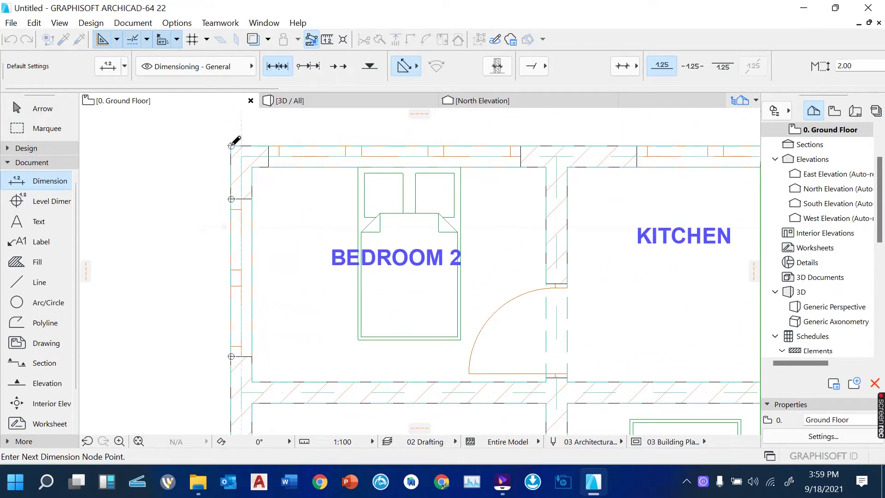
scroll(283, 152, down, 3)
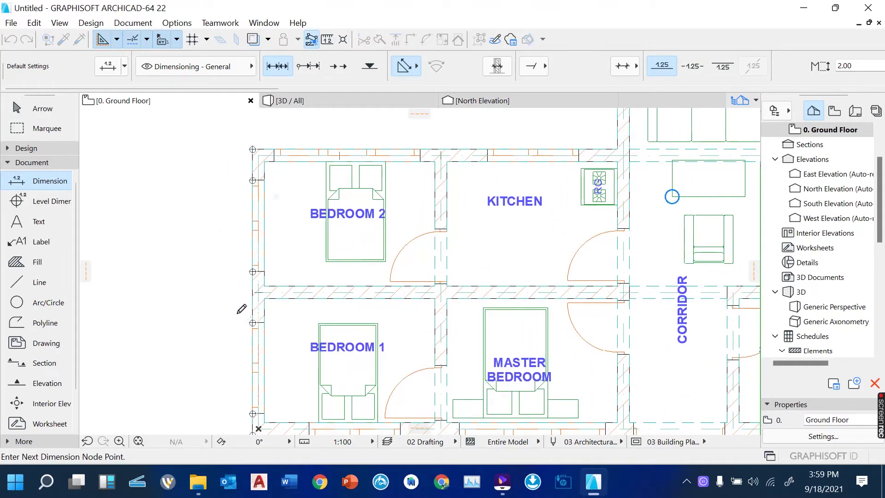
- Finish the node selection and place the vertical dimension line outside the building, beside the two bedrooms' outer wall
right_click(183, 240)
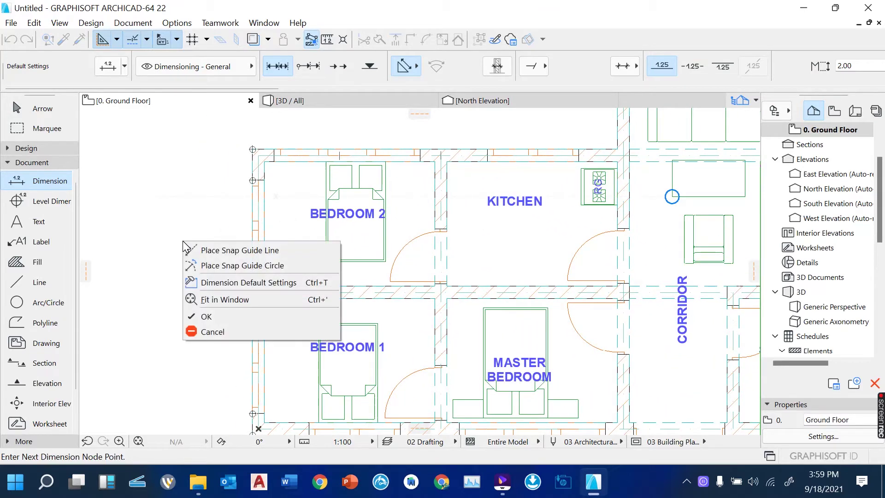
click(215, 315)
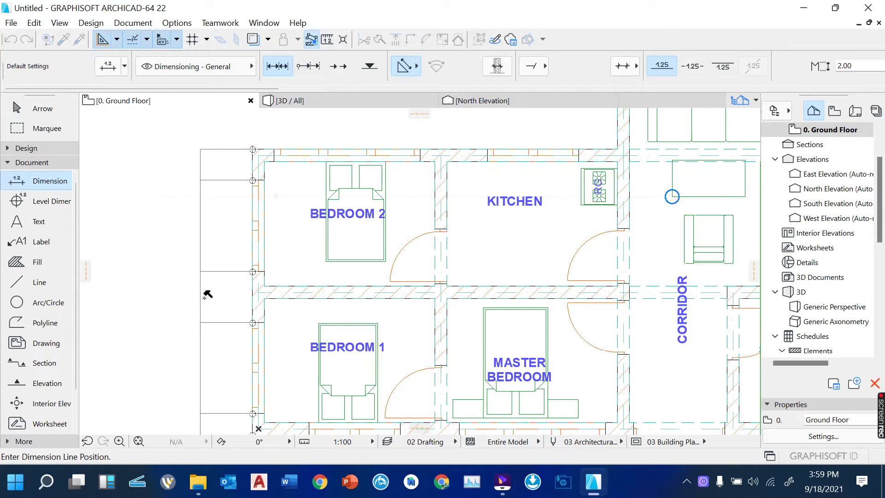
click(205, 294)
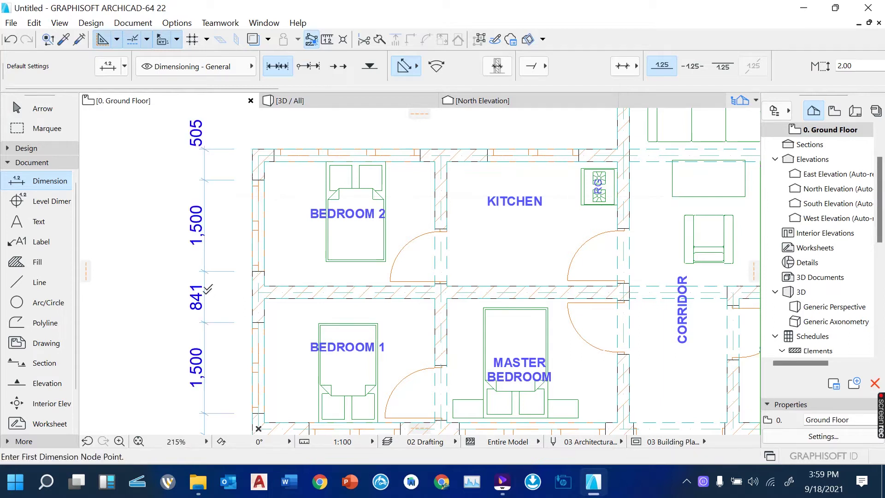
- Dimension Bedroom 1's interior width and the thickness of its partition to the master bedroom, placing the line inside the room above the bed
scroll(205, 126, up, 2)
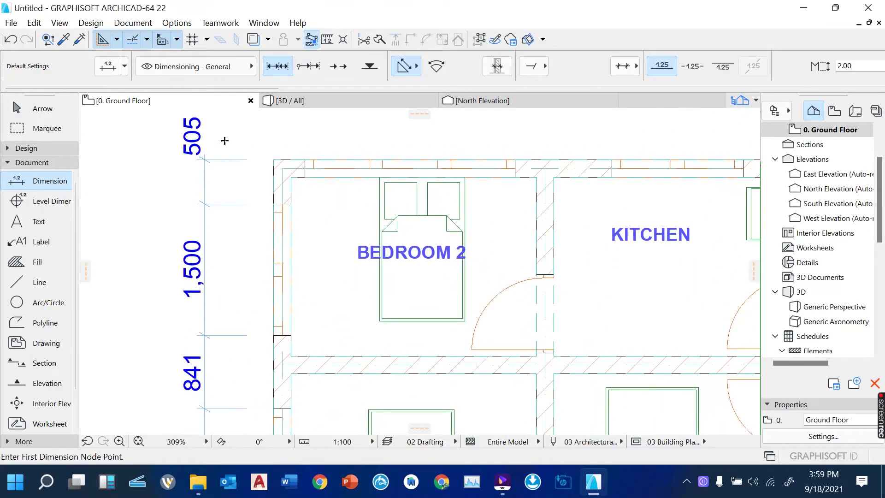
scroll(225, 141, down, 6)
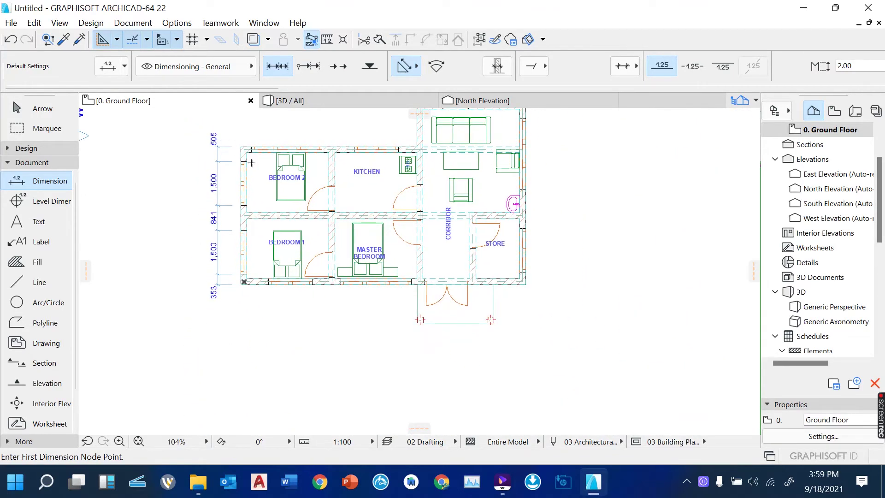
scroll(272, 174, up, 6)
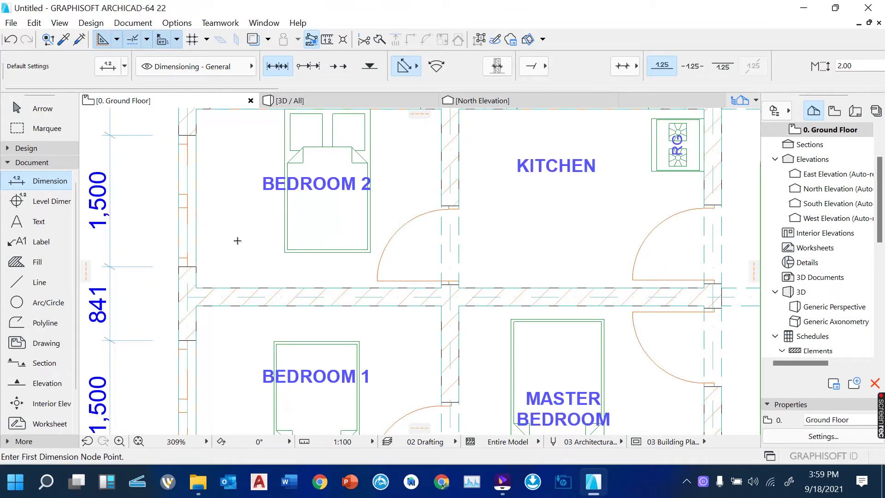
scroll(239, 254, down, 5)
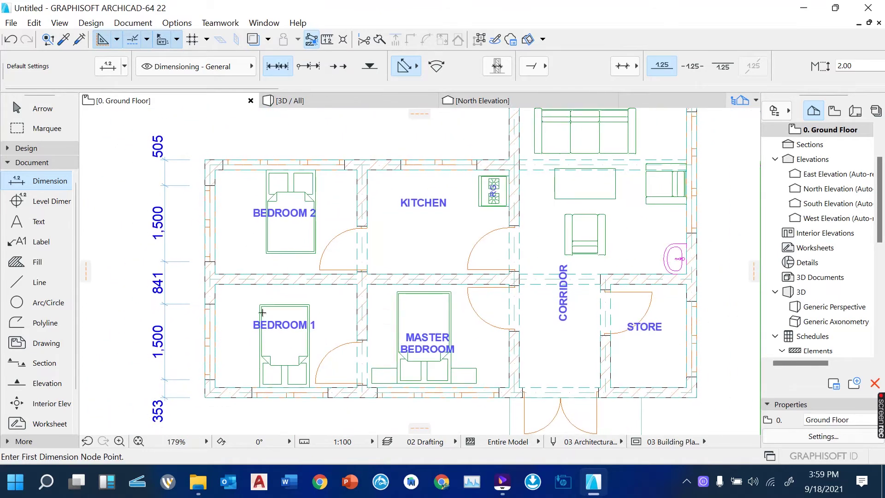
scroll(258, 311, up, 6)
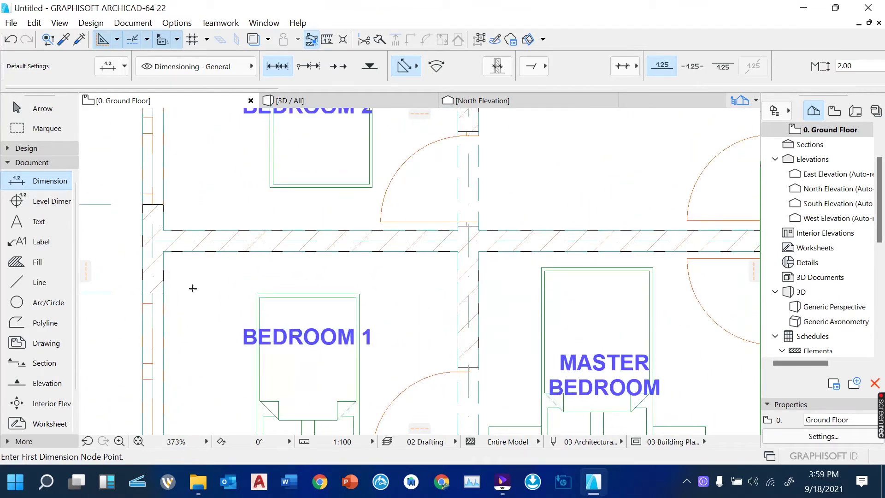
scroll(193, 288, up, 2)
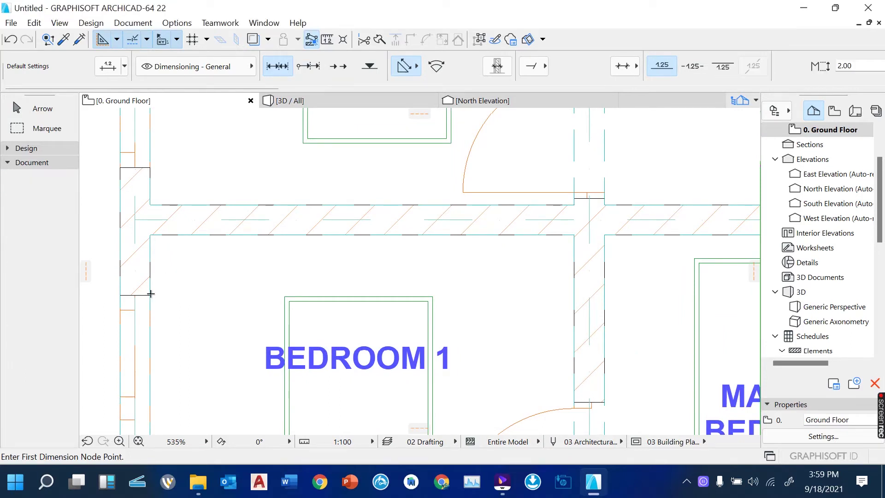
click(150, 295)
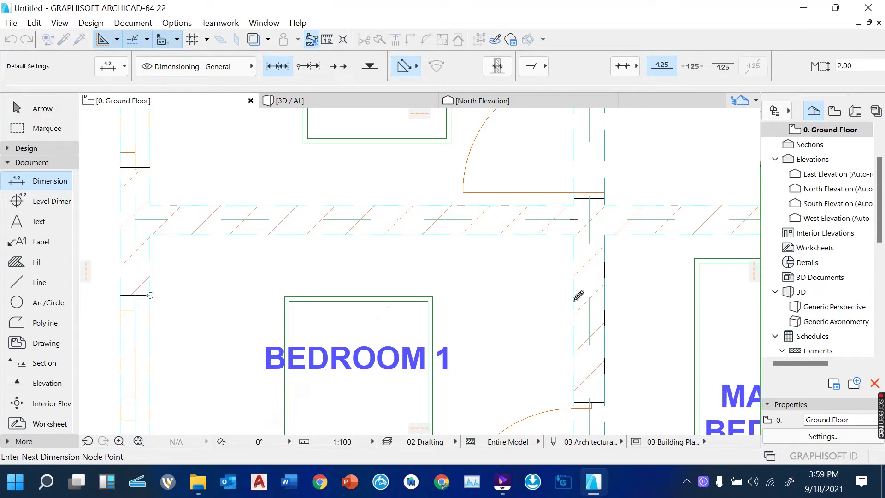
right_click(372, 271)
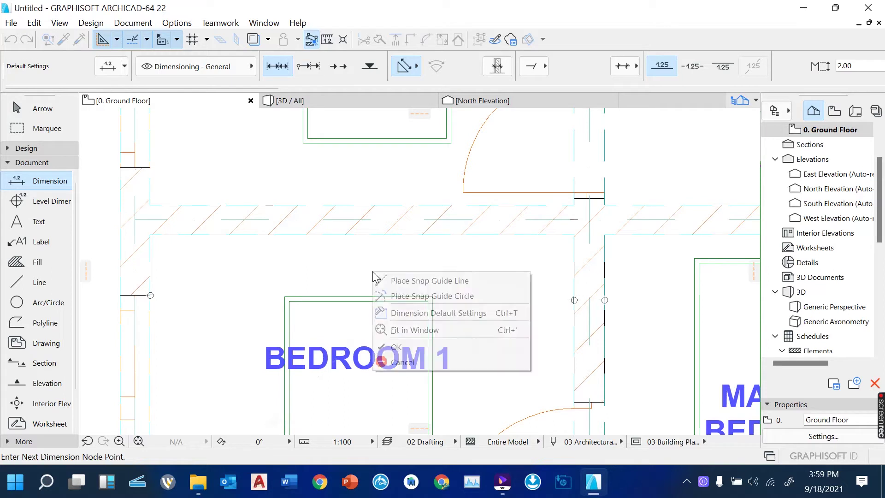
click(439, 346)
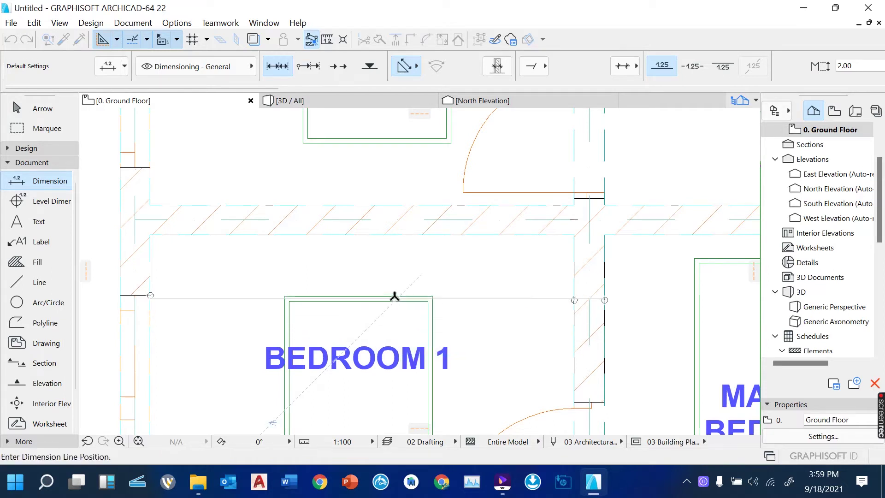
click(393, 271)
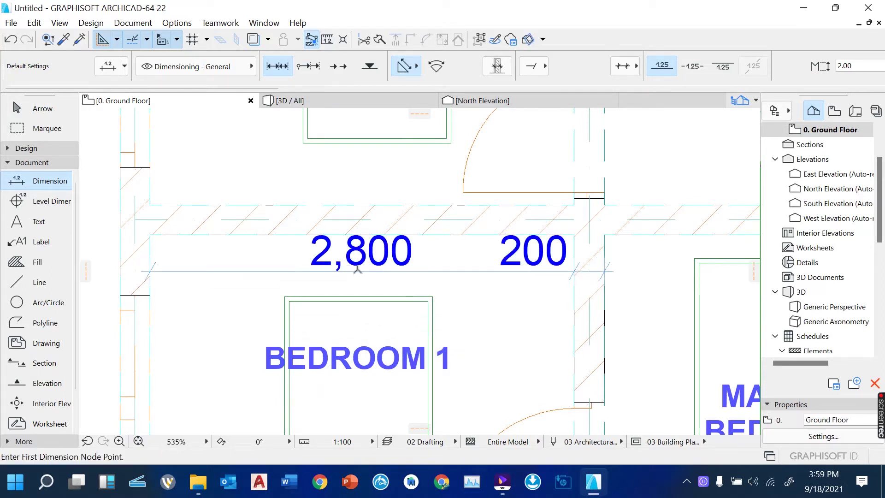
- Dimension the kitchen's interior depth and the thickness of the wall between kitchen and master bedroom with a vertical chain inside the kitchen
scroll(290, 260, down, 4)
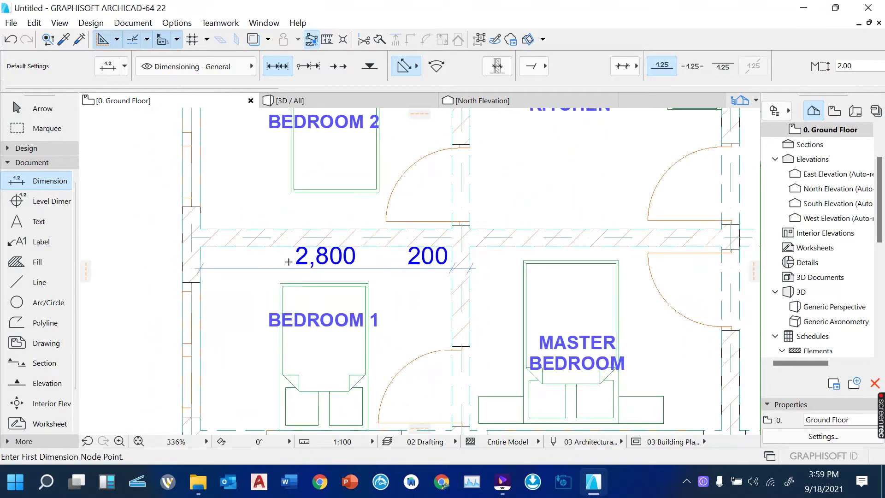
scroll(383, 258, up, 4)
scroll(340, 368, down, 4)
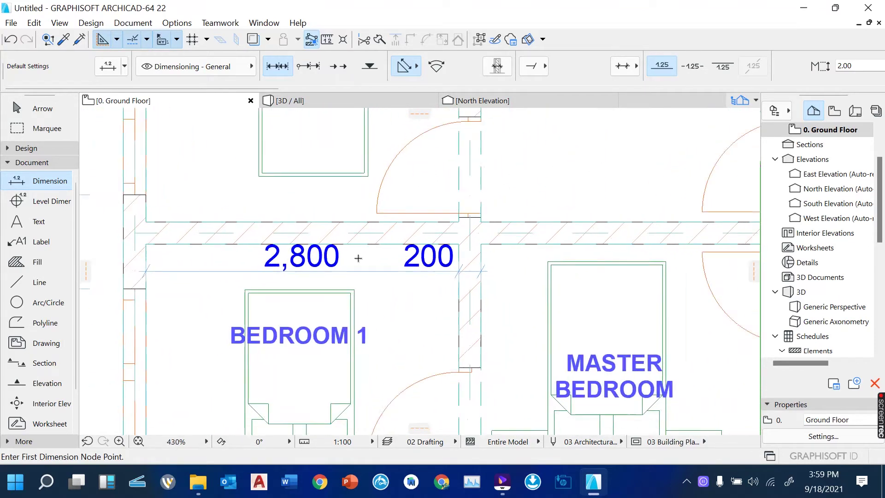
scroll(413, 264, up, 4)
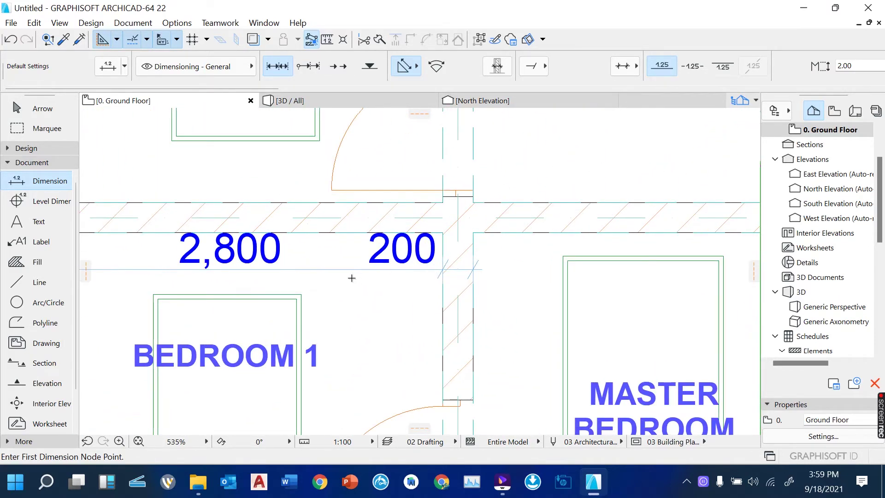
scroll(352, 278, down, 5)
scroll(332, 283, down, 3)
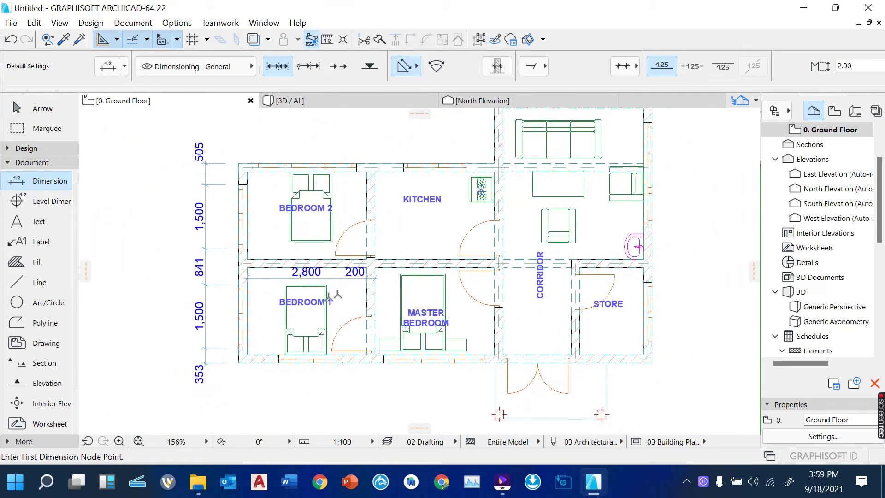
scroll(394, 239, up, 3)
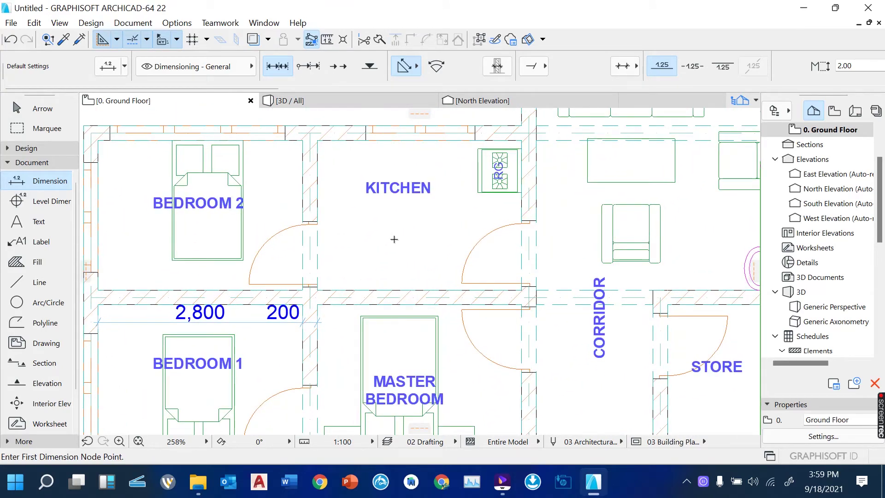
click(362, 290)
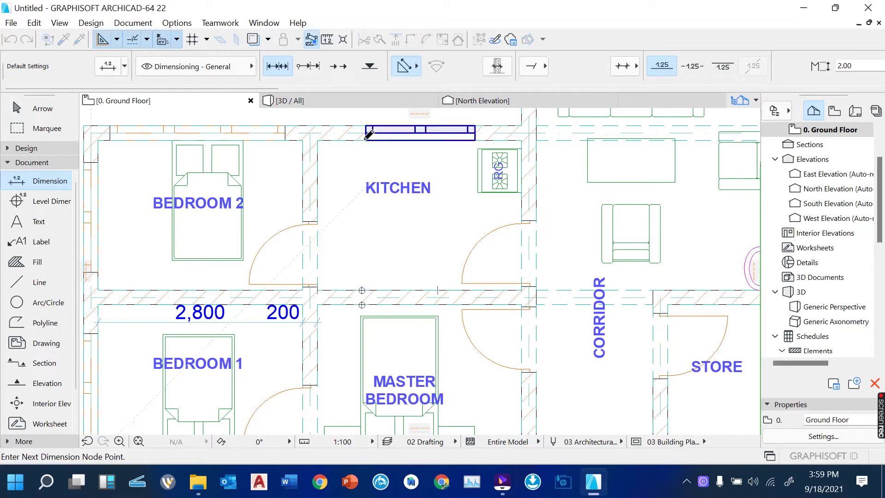
right_click(376, 219)
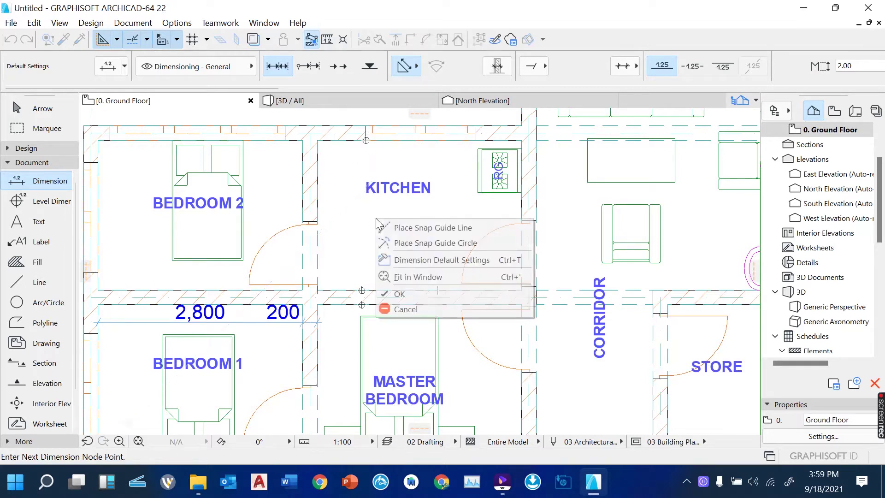
click(417, 295)
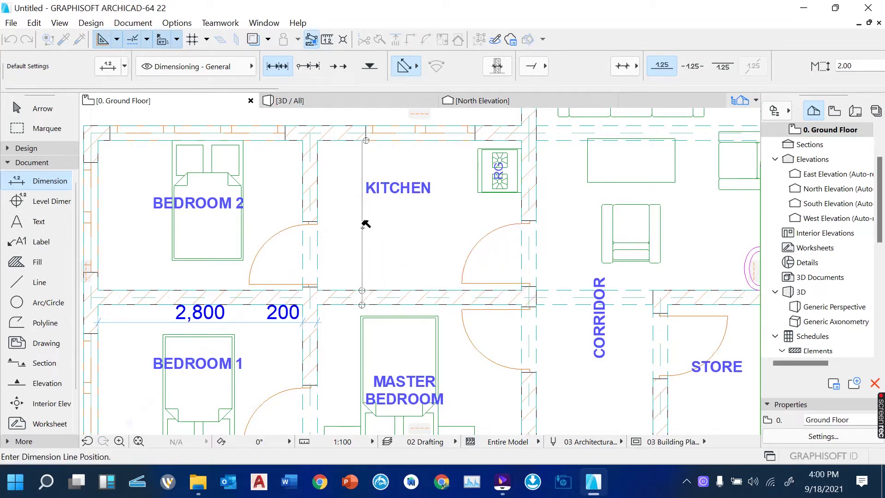
click(362, 225)
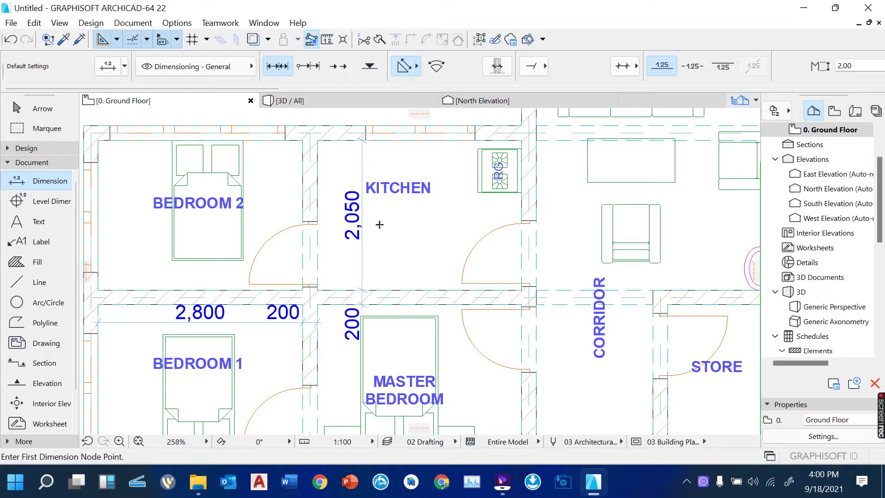
- Start a horizontal interior chain at the inner face of Bedroom 1's outer wall, adding both faces of the partition to the master bedroom
scroll(348, 177, down, 3)
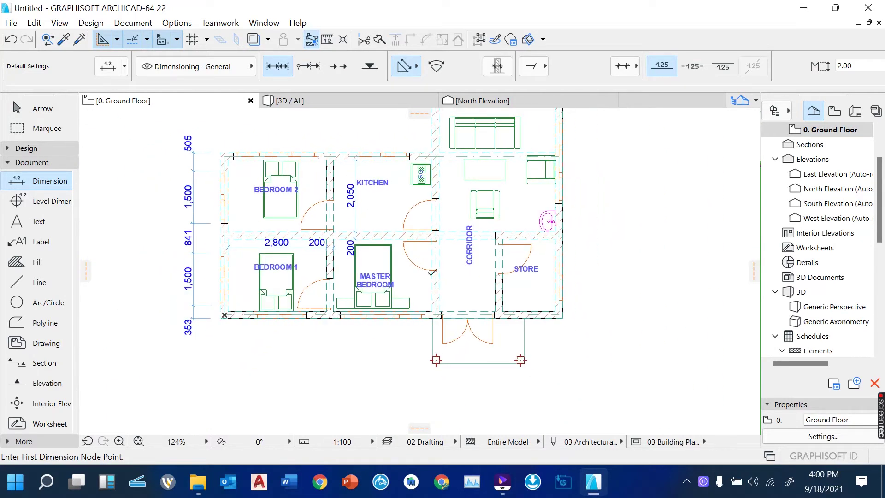
scroll(454, 290, up, 2)
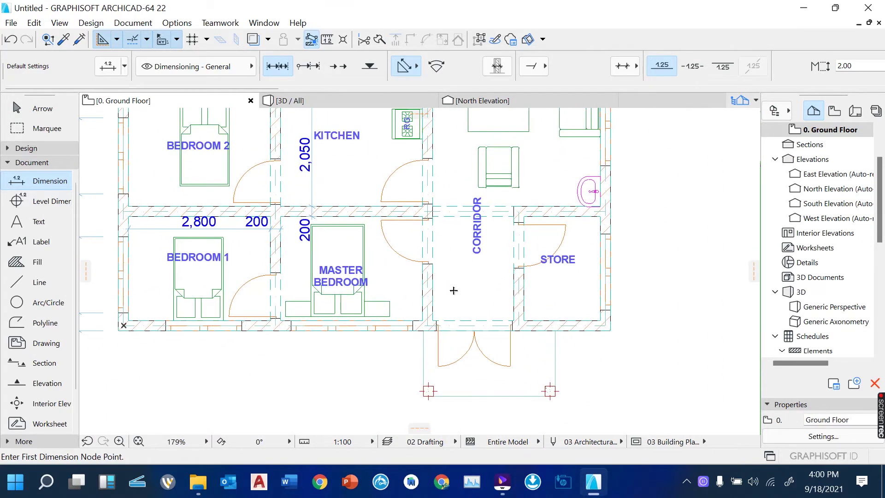
scroll(454, 290, down, 2)
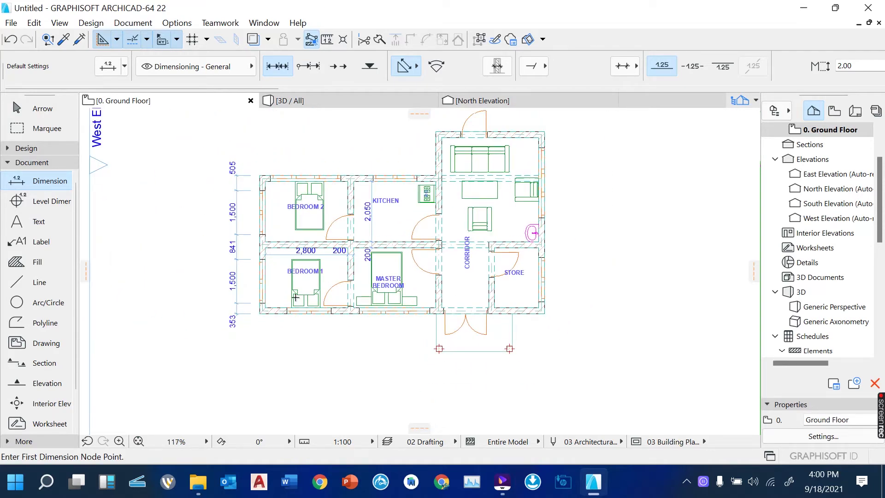
scroll(241, 321, up, 4)
scroll(241, 321, up, 3)
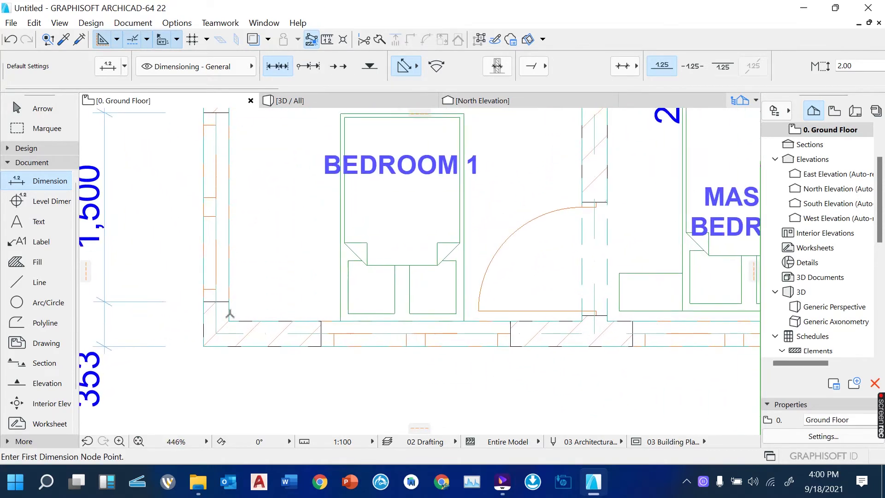
click(229, 301)
scroll(182, 319, down, 2)
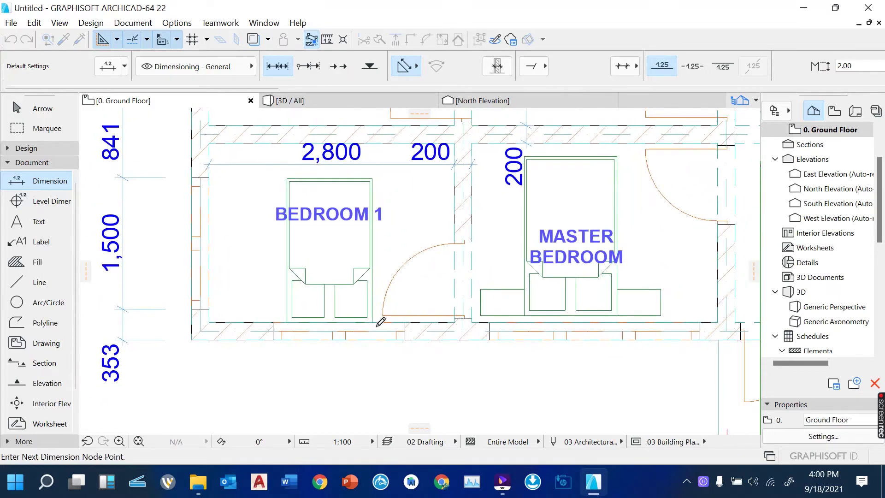
click(455, 310)
click(471, 309)
- Continue the chain with both faces of the two corridor side walls and of the store's outer wall
scroll(259, 323, down, 2)
click(576, 312)
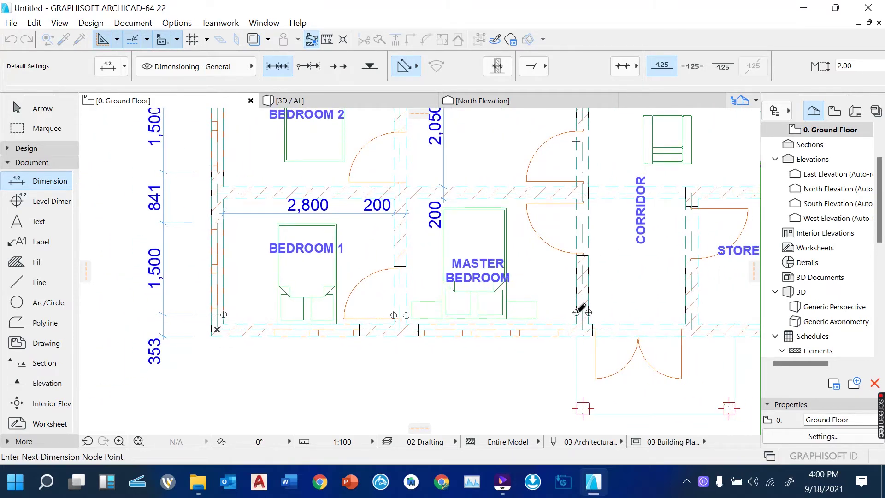
click(589, 312)
scroll(418, 341, down, 2)
click(669, 317)
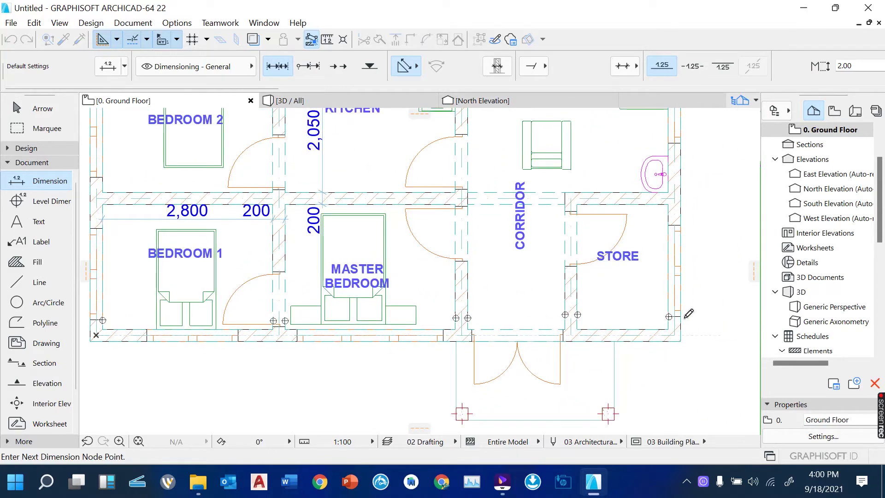
click(680, 316)
- Finish the node selection and place the horizontal dimension line through Bedroom 1, the master bedroom, corridor and store
right_click(514, 275)
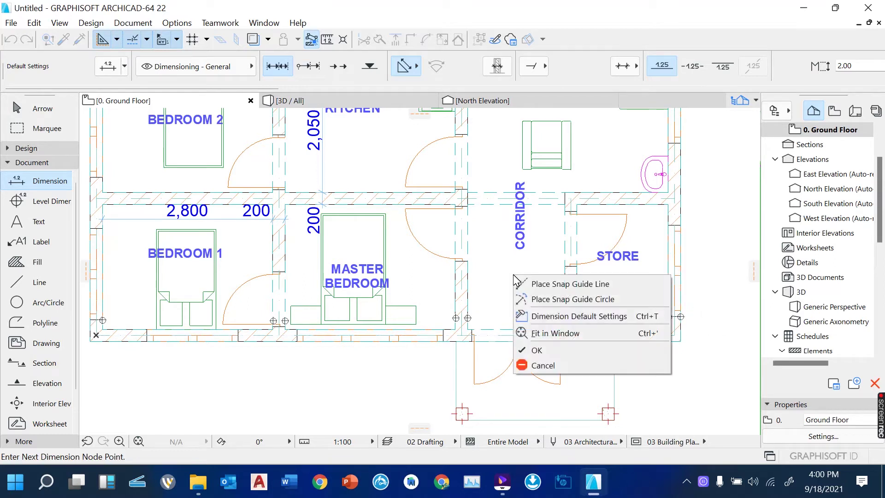
click(557, 350)
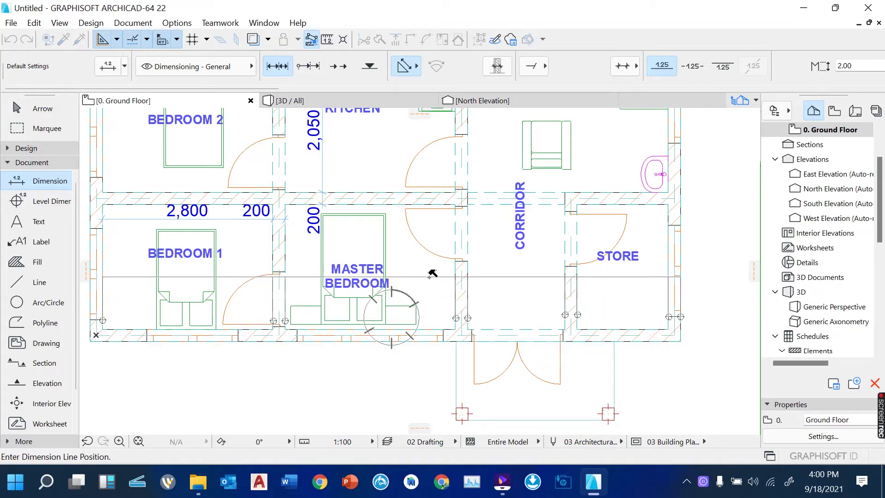
click(429, 277)
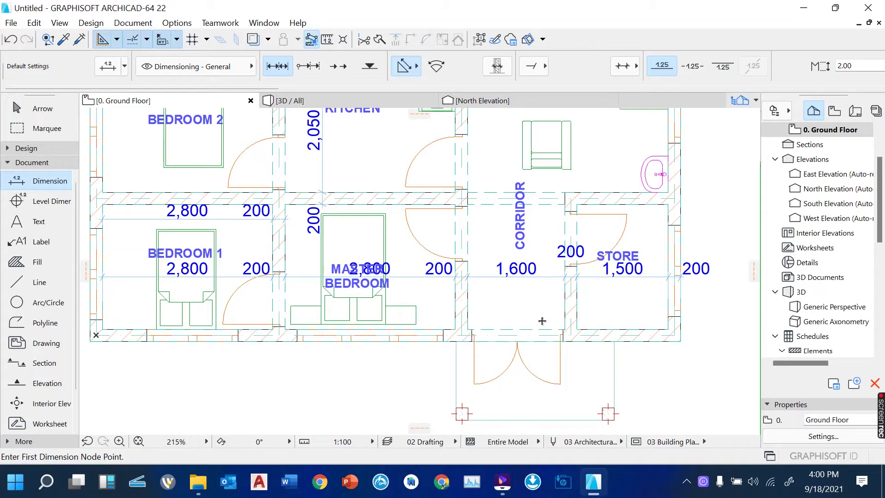
- Dimension the overall length of the outer wall of Bedrooms 1 and 2, placing the vertical dimension line outside the existing window chain
scroll(542, 321, down, 3)
scroll(542, 320, up, 3)
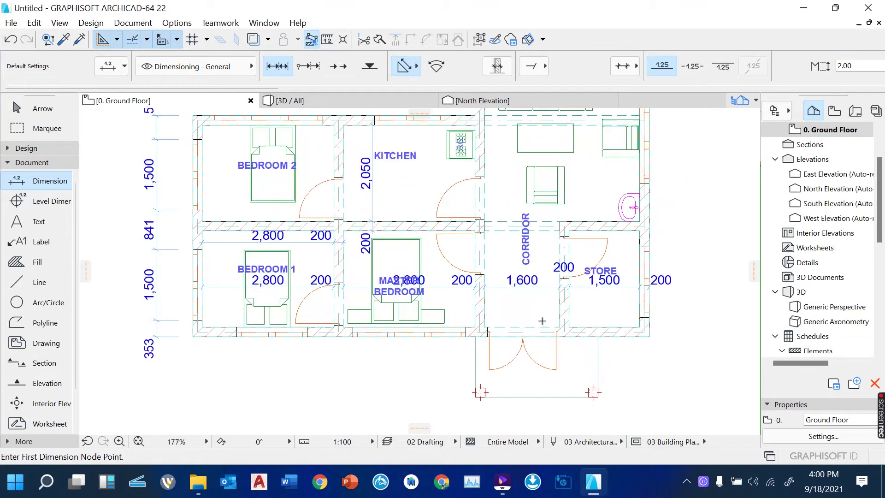
scroll(308, 286, down, 2)
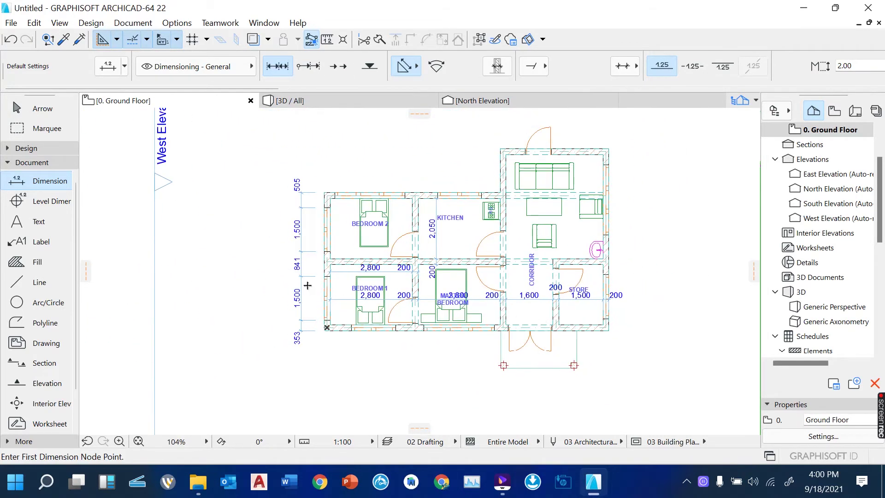
scroll(307, 286, up, 1)
scroll(315, 318, up, 2)
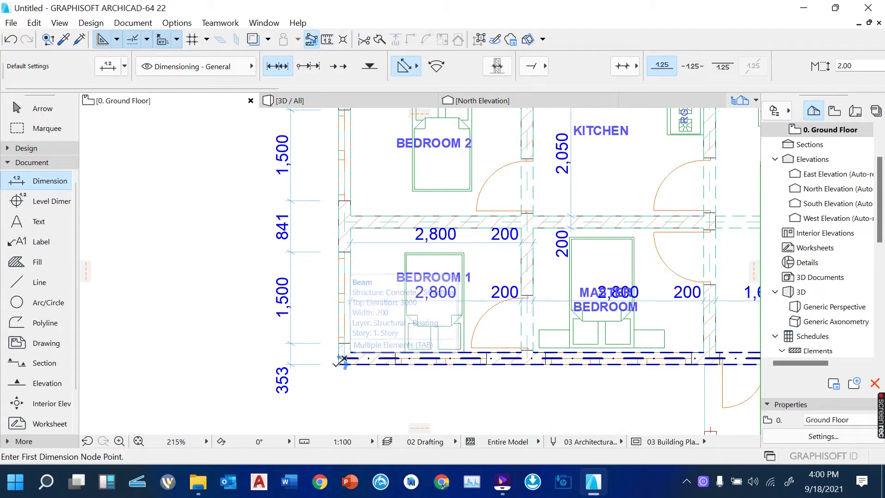
click(343, 358)
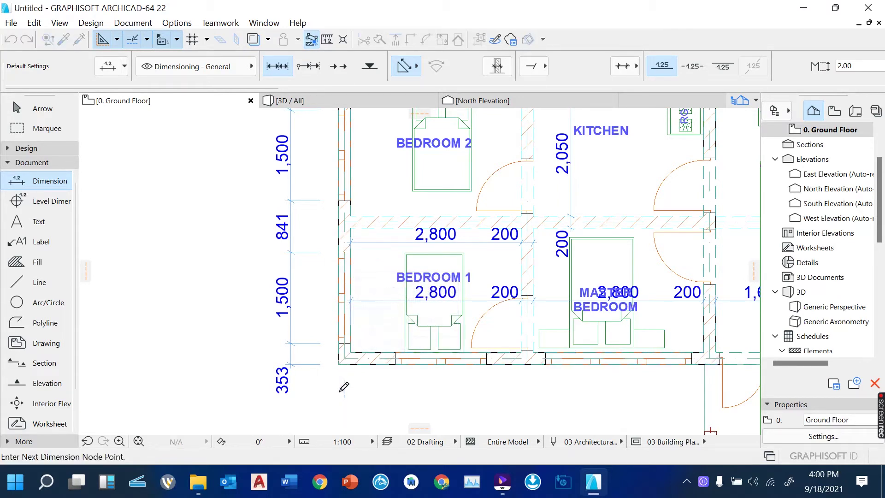
scroll(342, 388, down, 3)
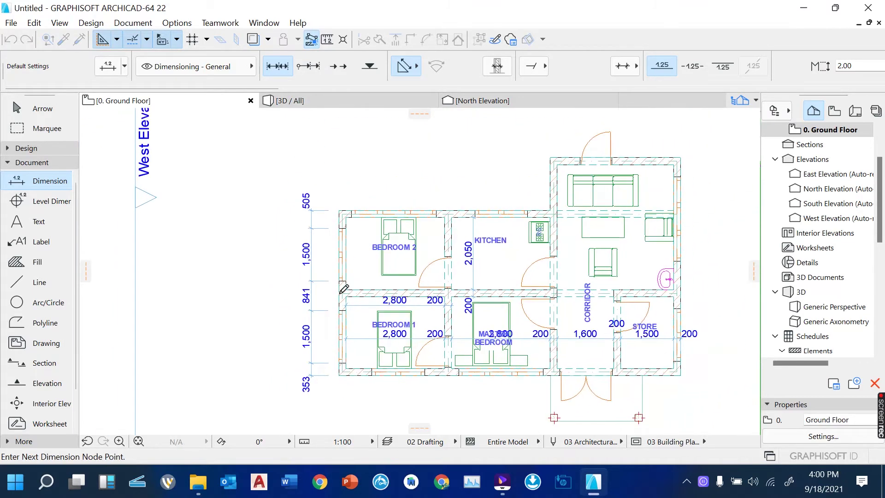
click(339, 211)
right_click(236, 243)
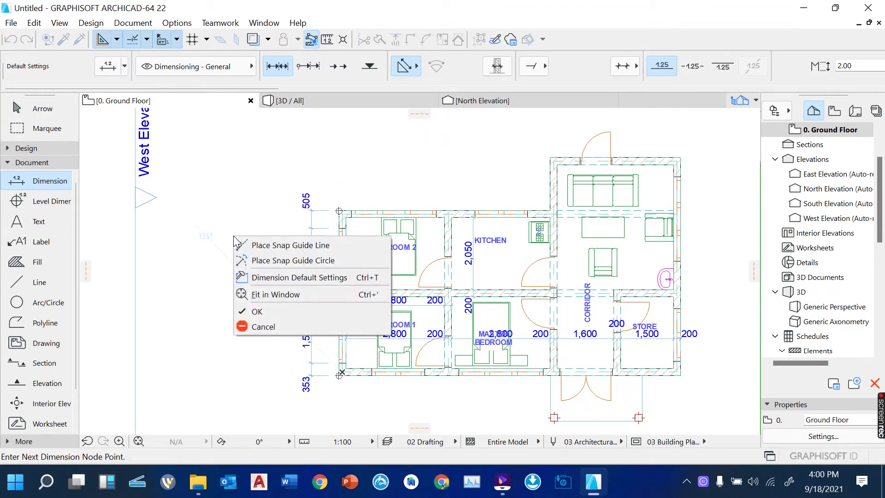
click(254, 309)
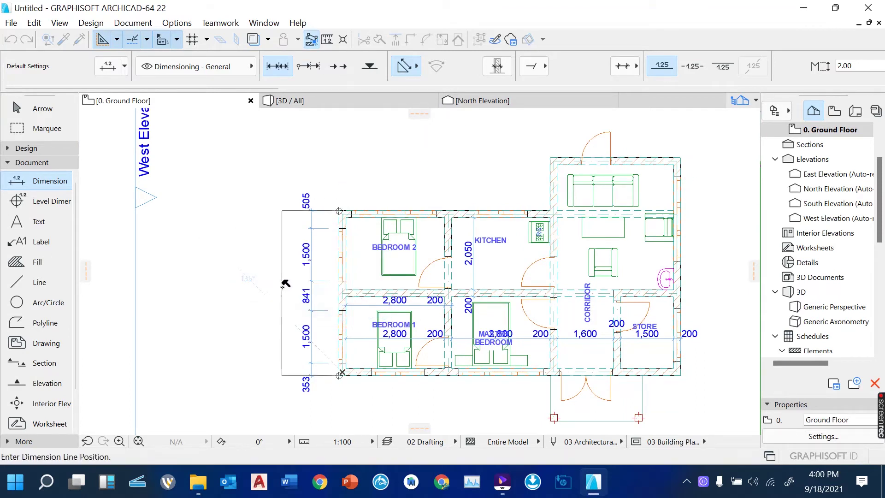
scroll(282, 284, up, 2)
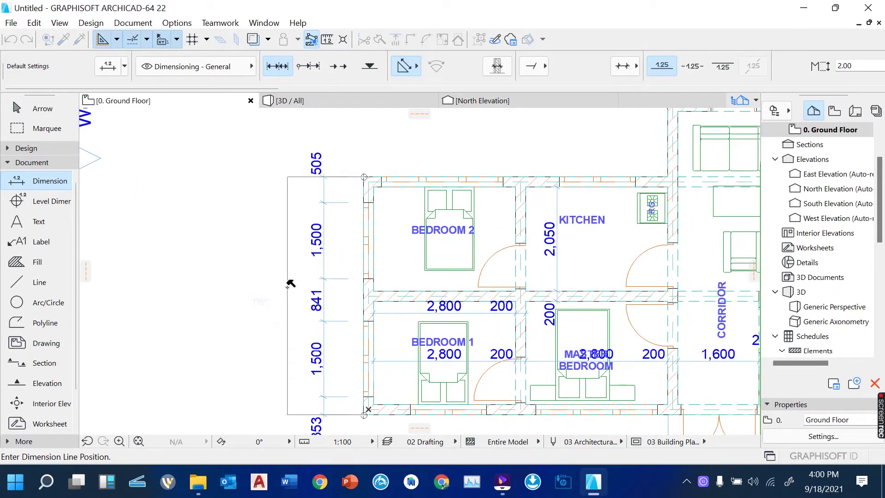
click(286, 284)
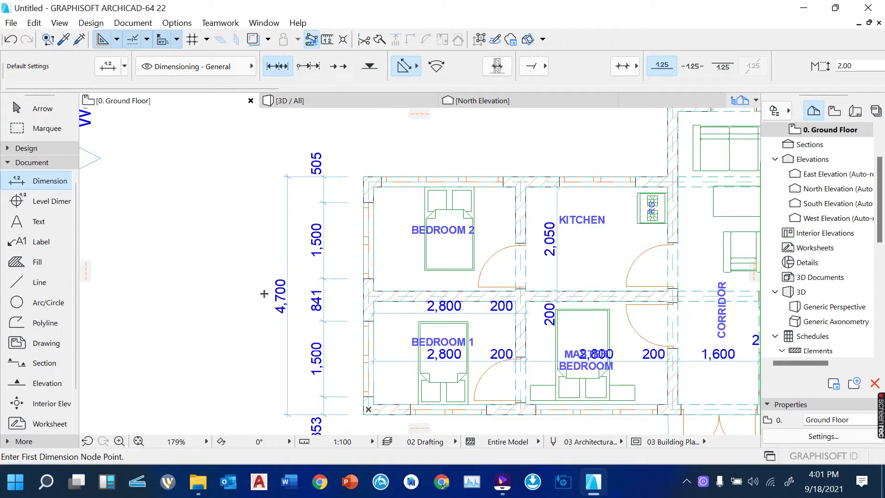
- Select all dimensions on the ground floor plan, inspect the selected exterior and interior chains, and clear the selection
scroll(265, 293, down, 2)
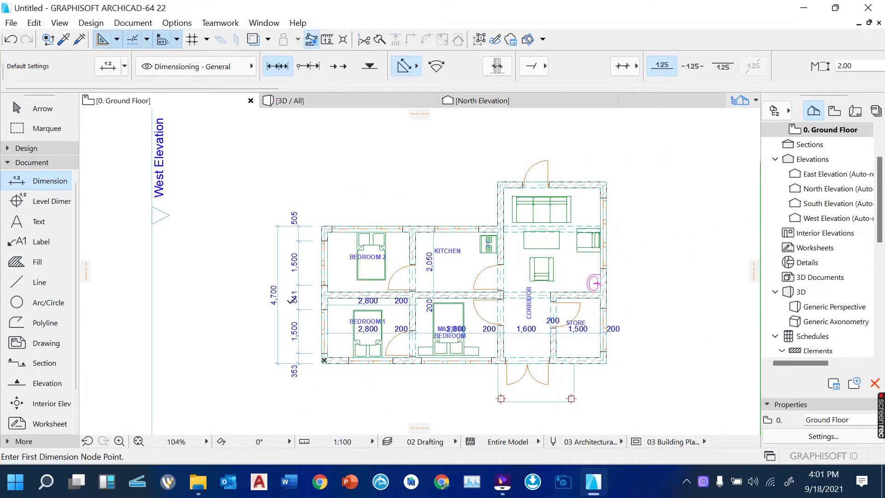
scroll(272, 295, up, 4)
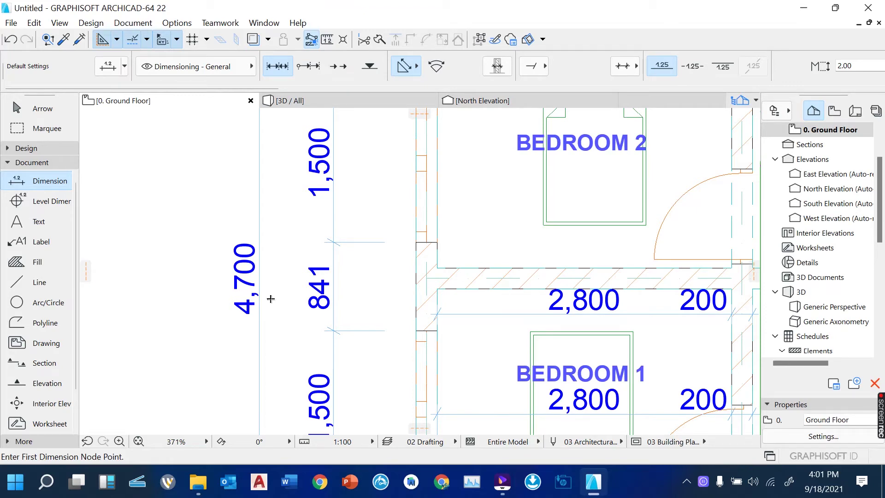
scroll(270, 299, down, 3)
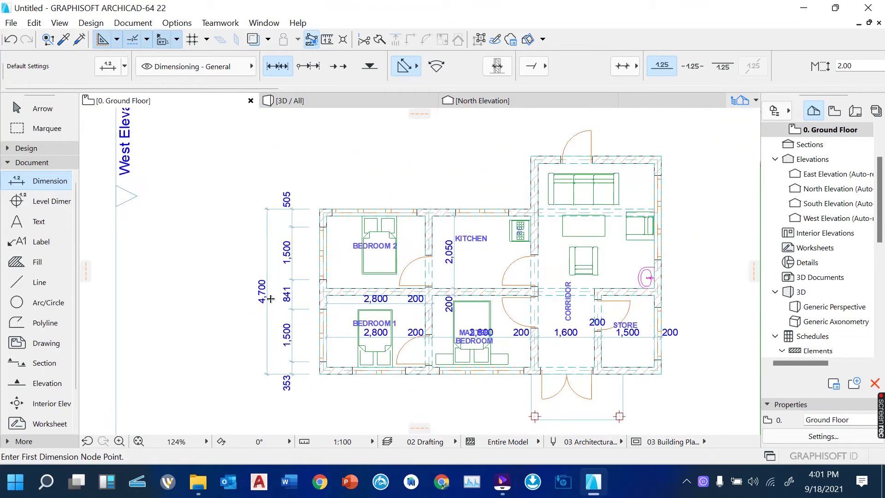
scroll(270, 299, up, 1)
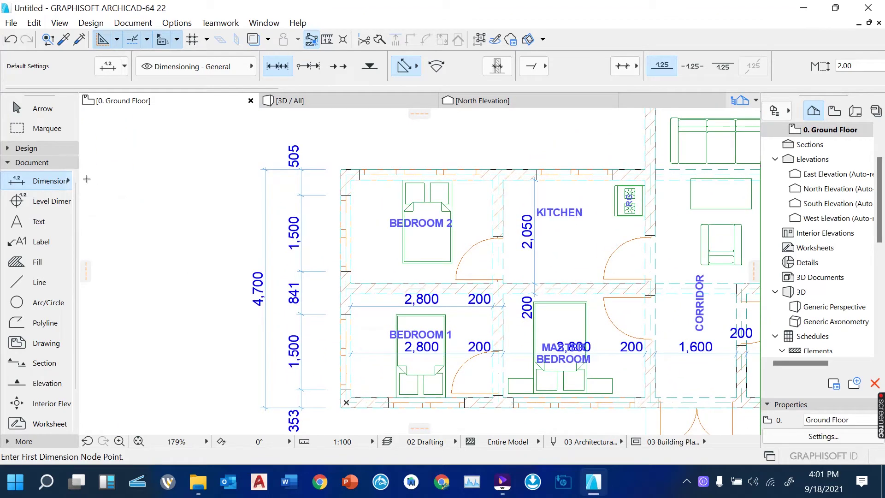
click(36, 24)
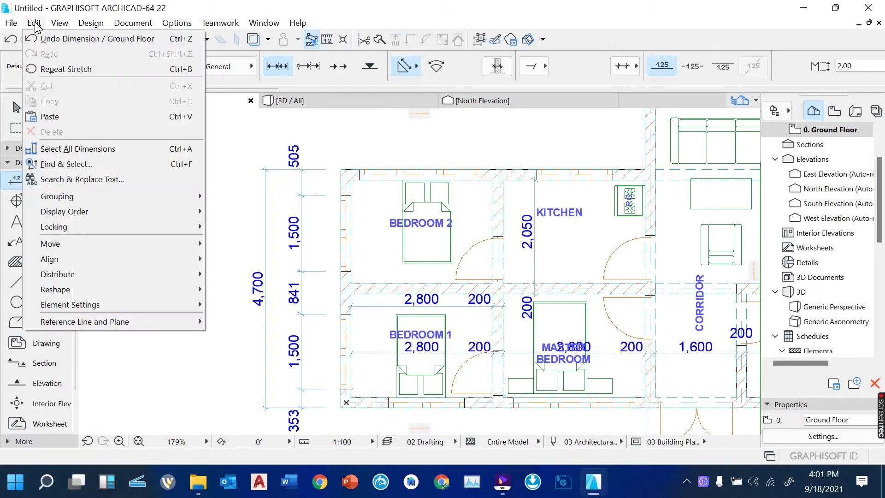
click(125, 145)
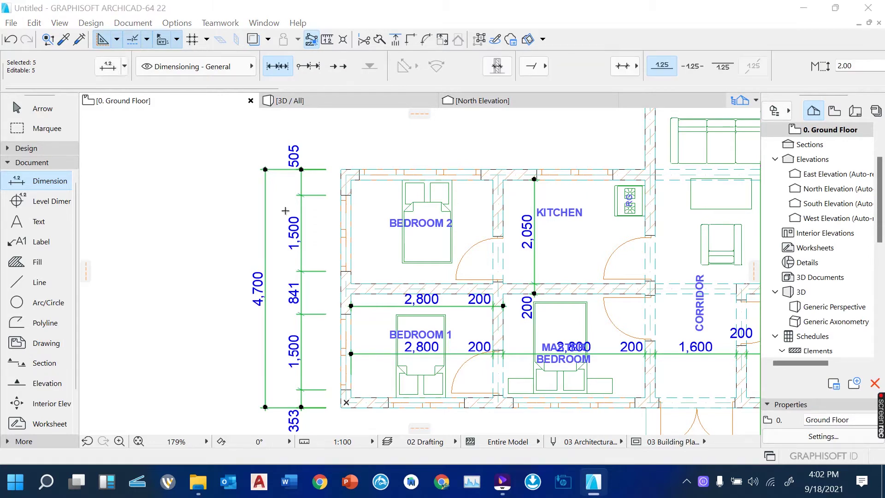
scroll(311, 252, up, 2)
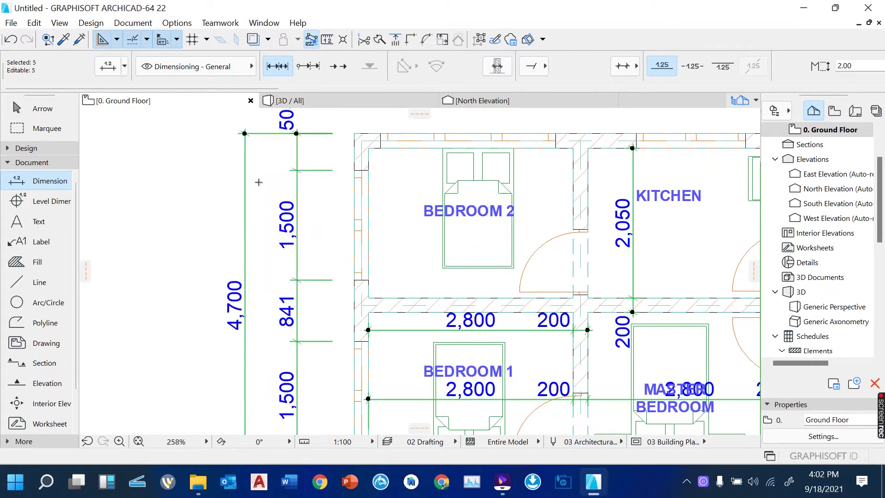
scroll(288, 205, up, 3)
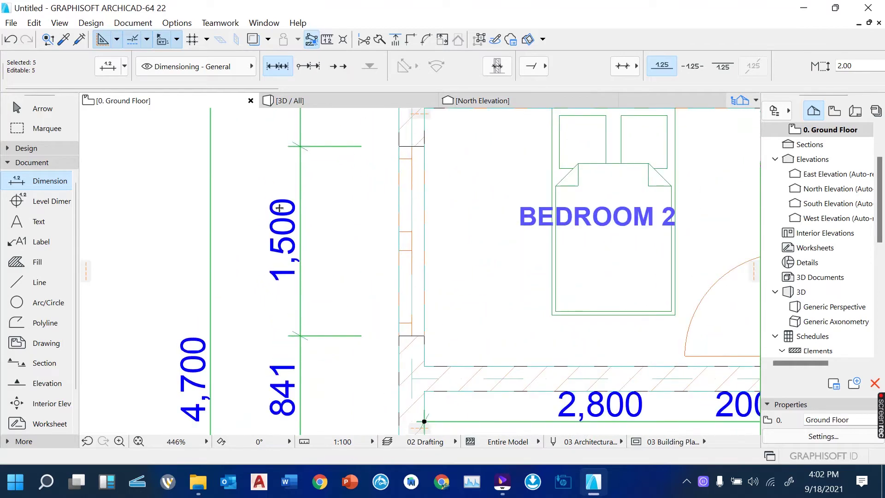
scroll(280, 208, down, 5)
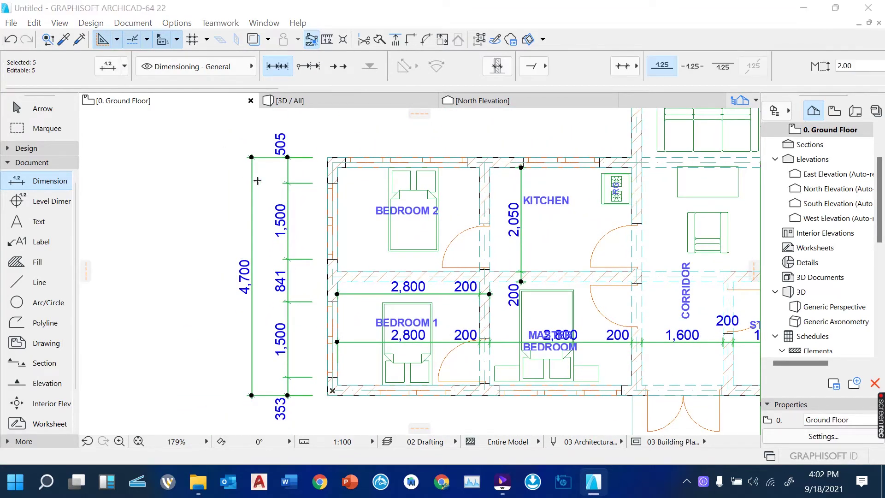
scroll(257, 181, down, 3)
scroll(257, 181, up, 2)
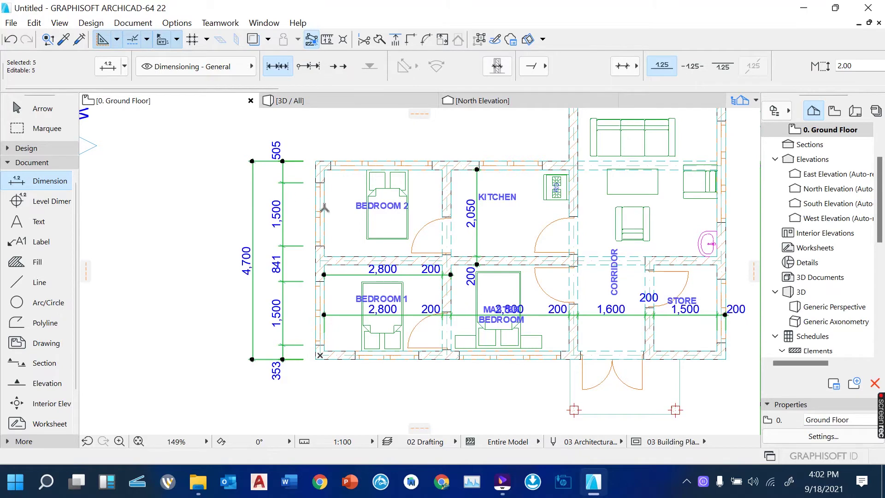
scroll(324, 209, up, 2)
scroll(301, 214, down, 3)
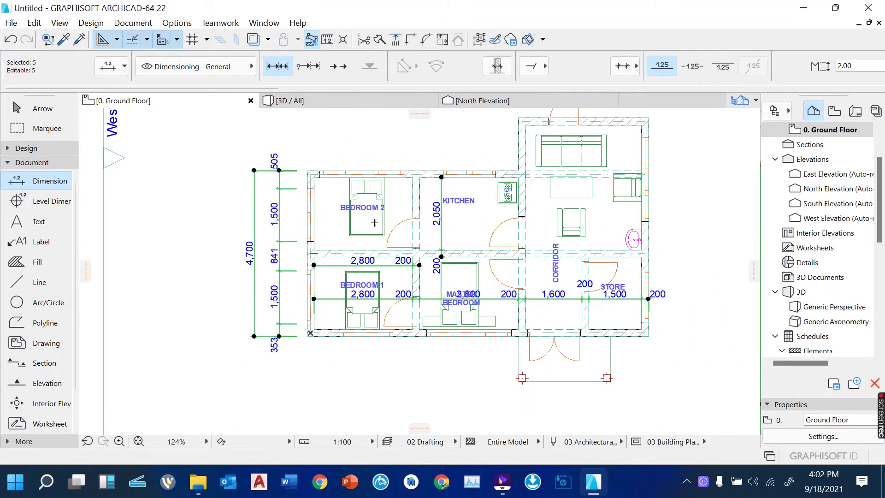
scroll(374, 220, up, 2)
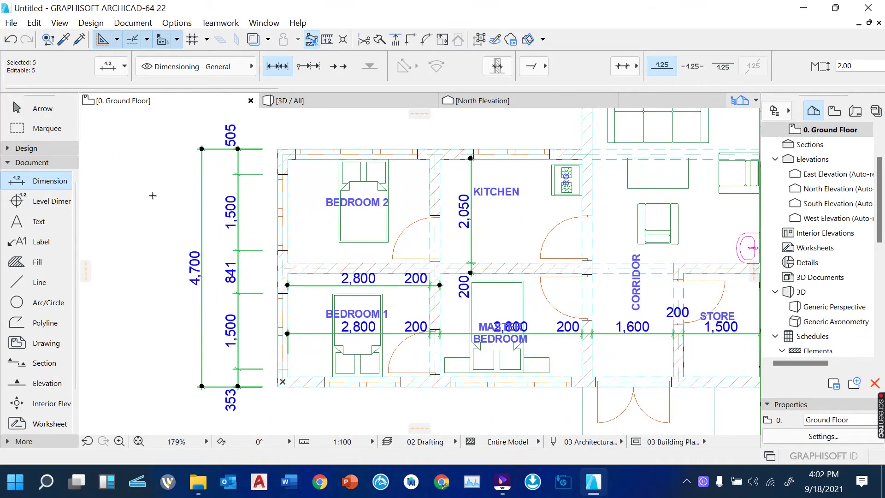
key(Escape)
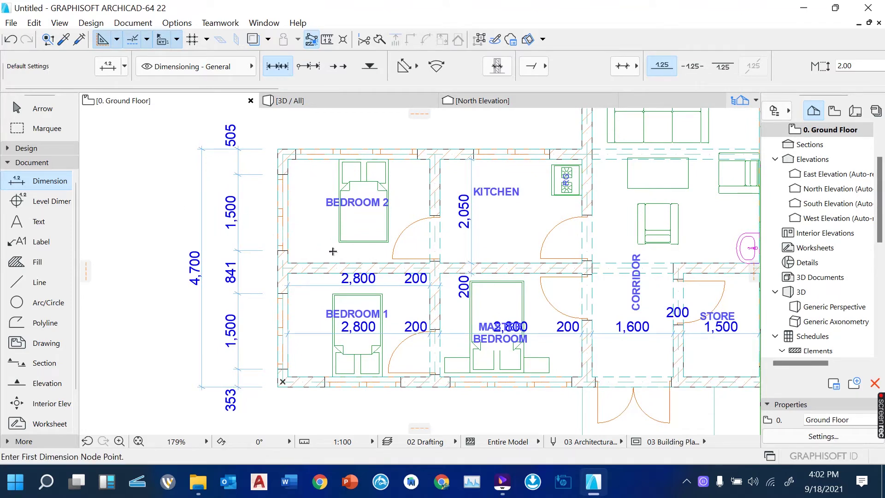
- Delete all dimensions from the ground floor plan
scroll(322, 243, down, 2)
scroll(323, 243, up, 1)
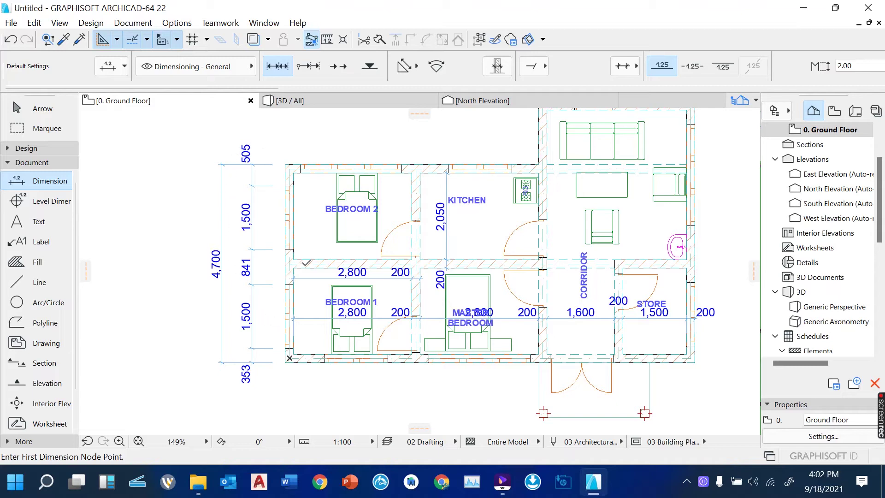
scroll(318, 220, down, 3)
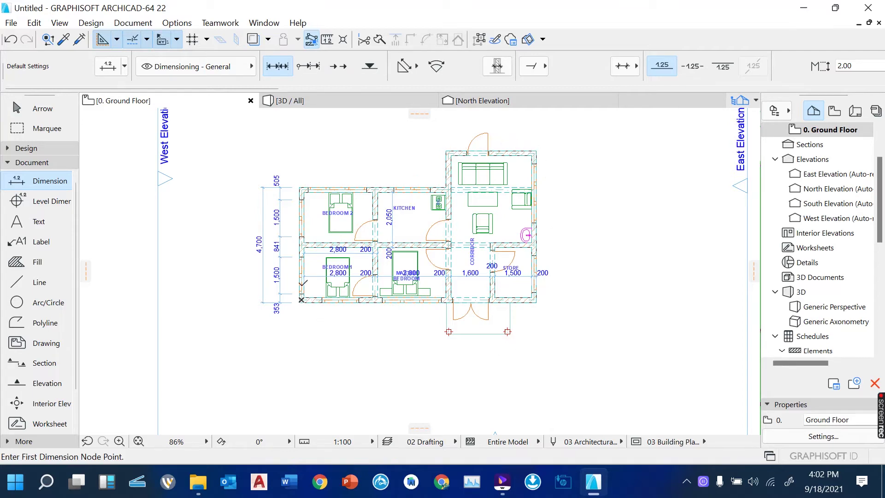
scroll(304, 181, up, 3)
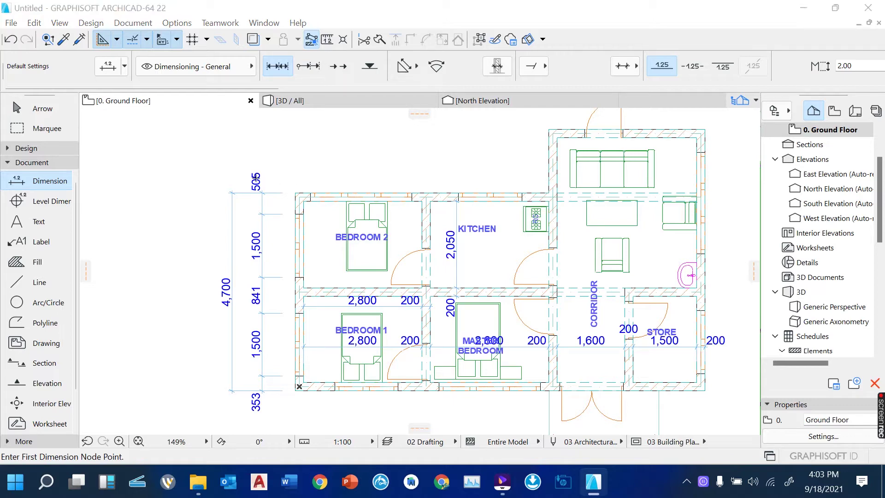
click(53, 185)
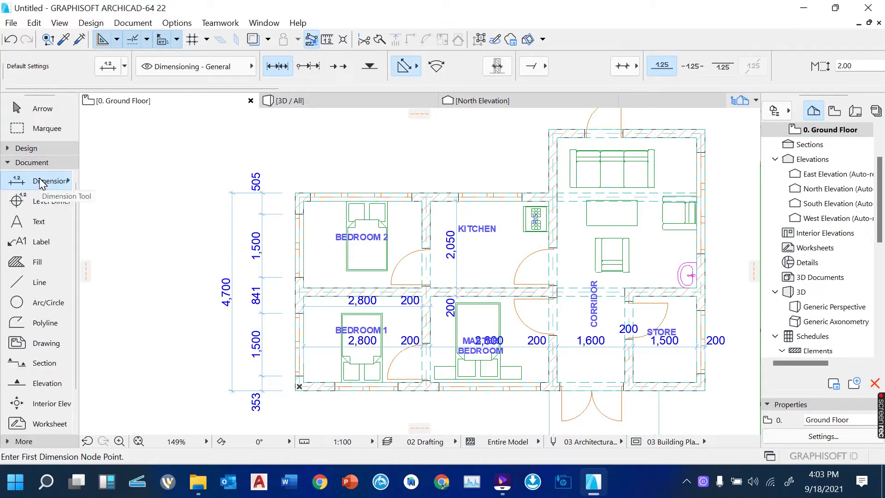
click(35, 23)
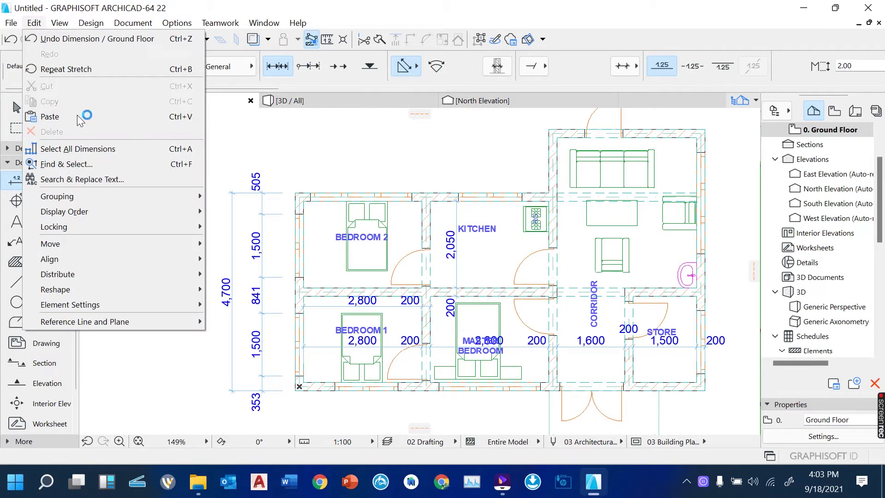
click(131, 149)
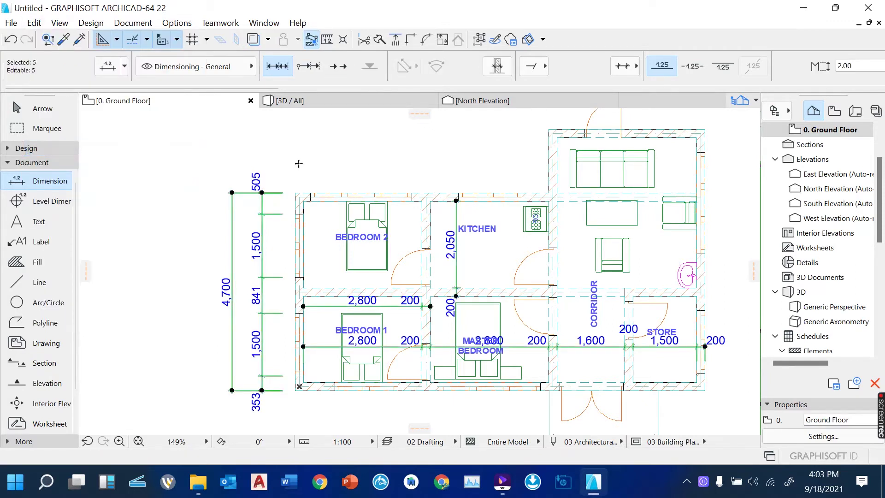
key(Delete)
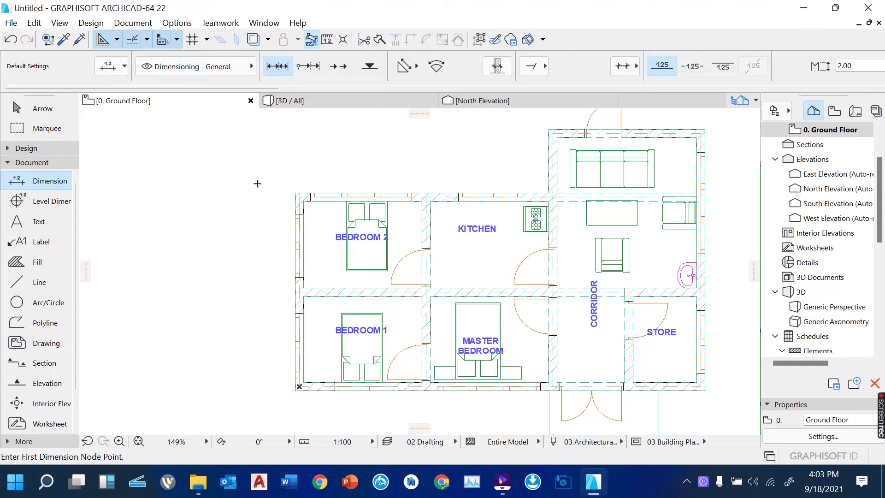
- Select all walls on the ground floor plan
click(9, 149)
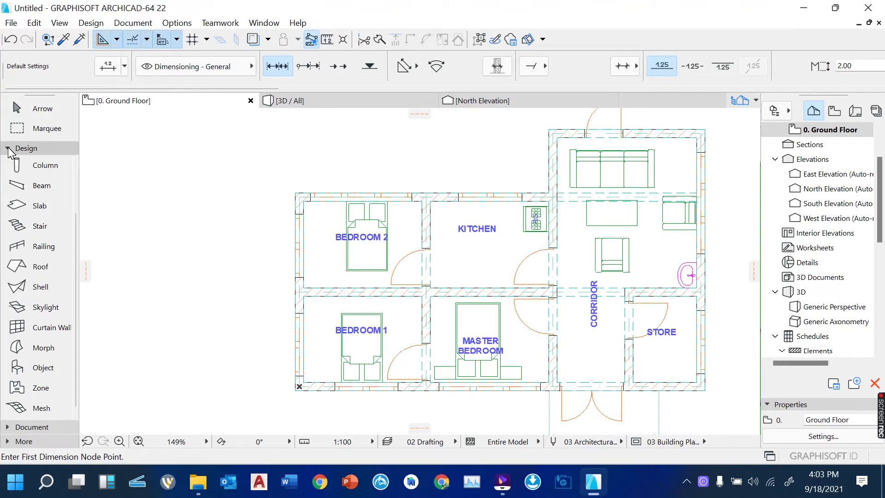
scroll(33, 198, up, 3)
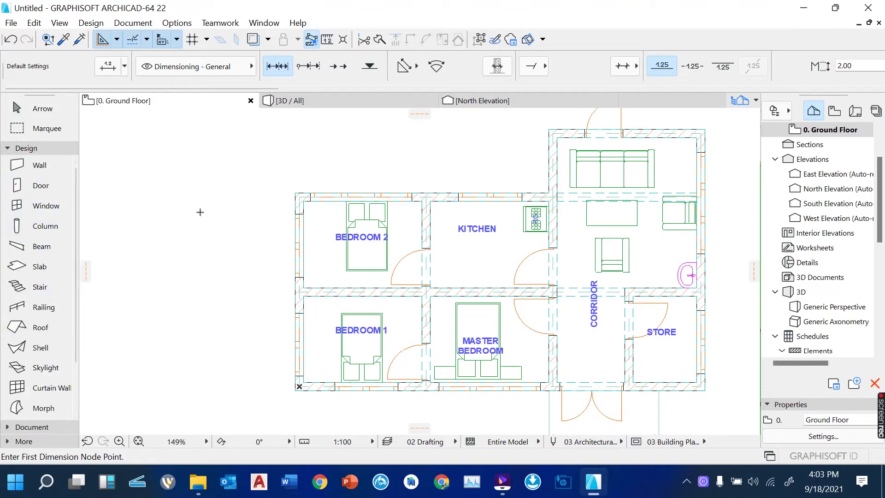
scroll(227, 217, down, 2)
scroll(311, 239, up, 2)
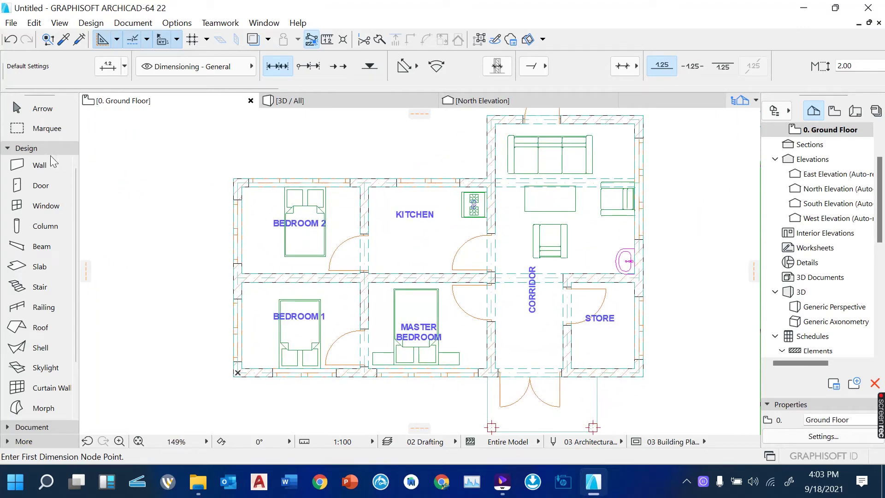
click(45, 170)
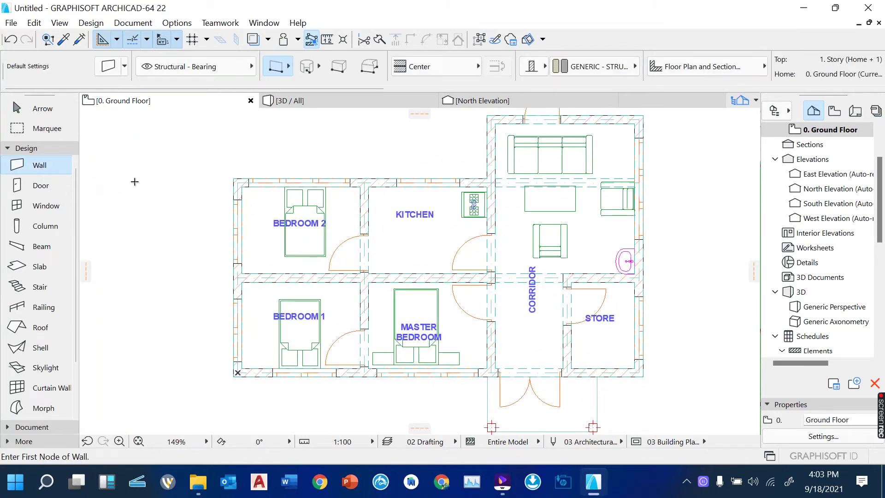
click(34, 22)
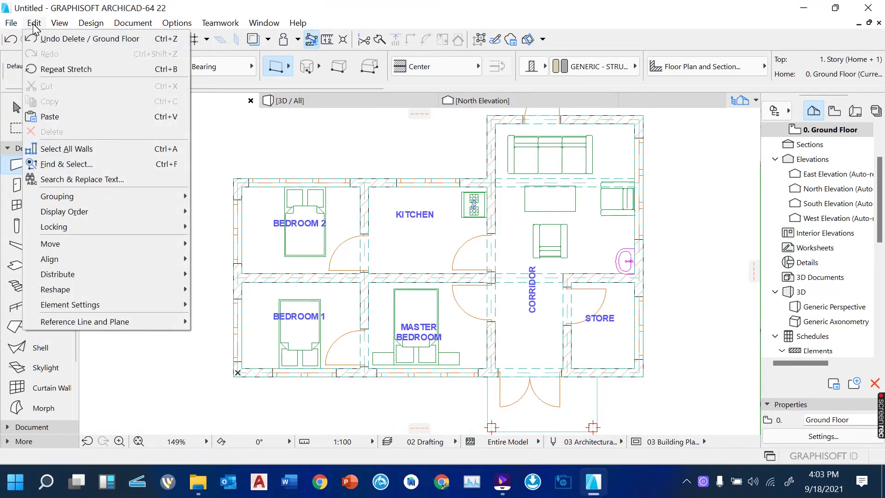
click(120, 152)
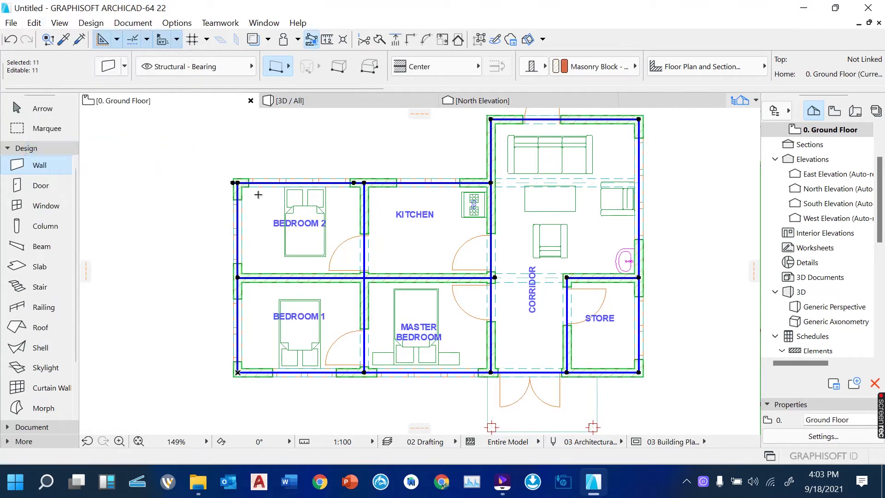
- Start automatic exterior dimensioning for the selected walls
scroll(393, 261, down, 3)
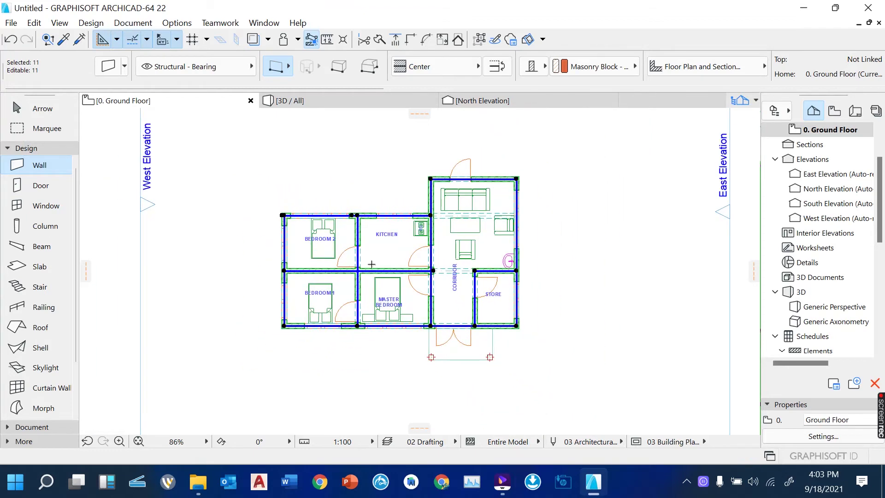
scroll(394, 265, up, 3)
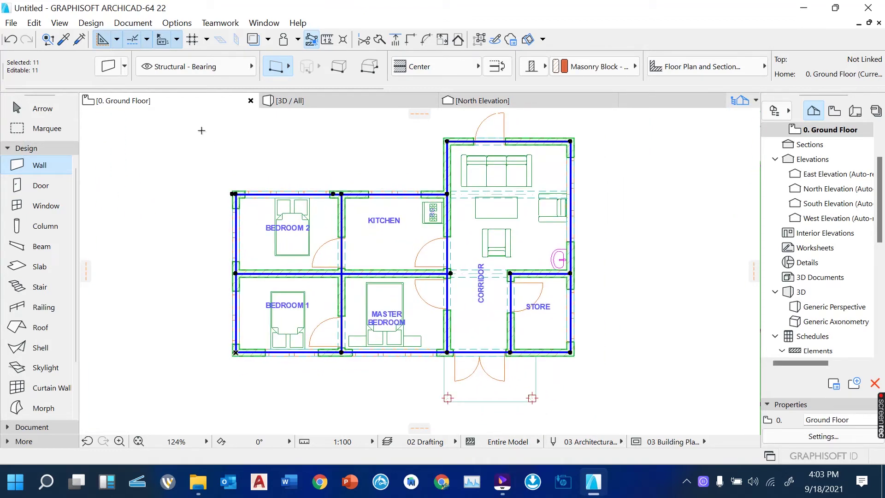
click(132, 24)
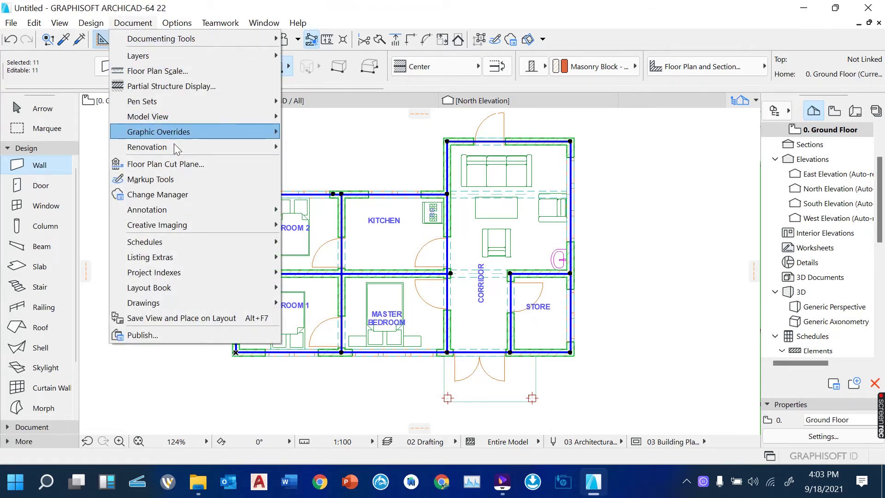
mouse_move(199, 213)
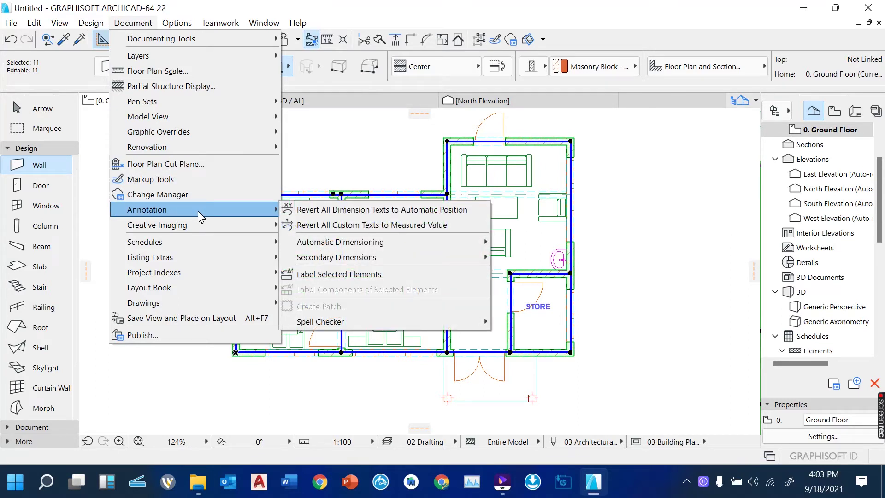
mouse_move(338, 241)
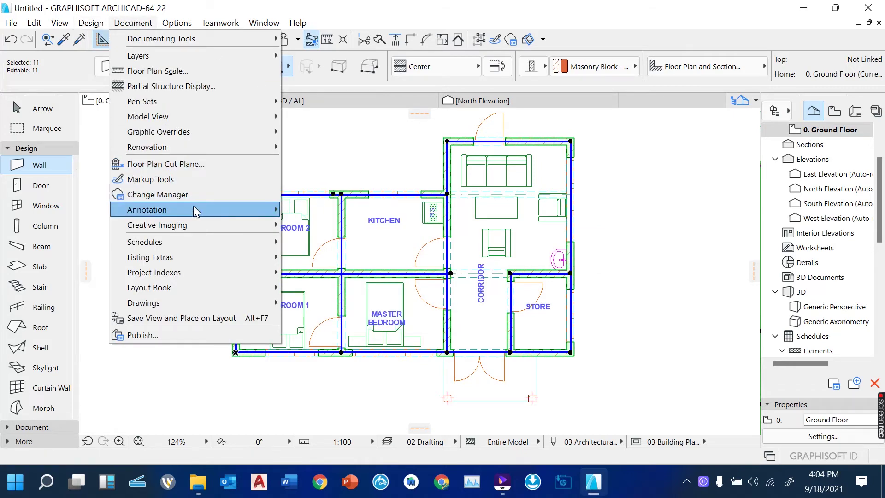
mouse_move(373, 240)
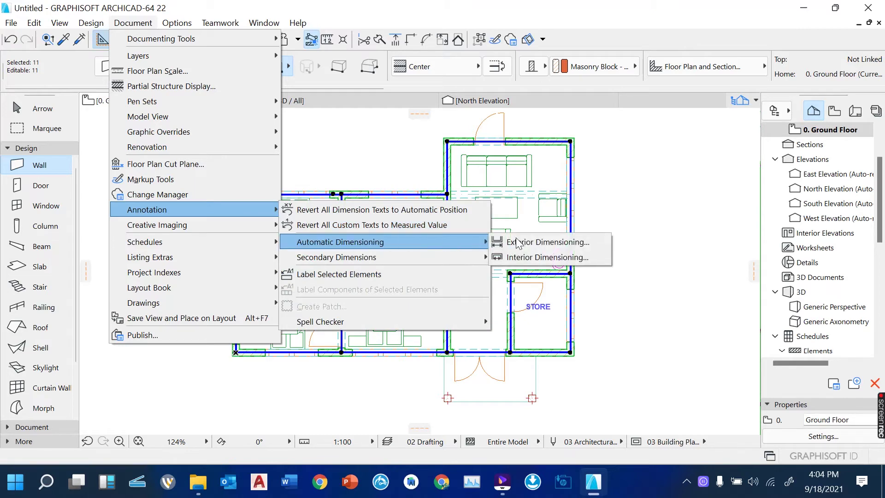
click(543, 242)
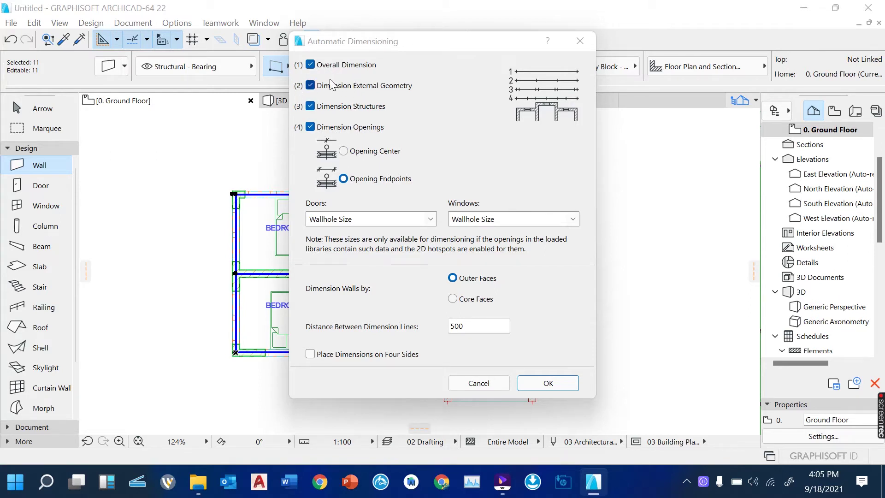
- Turn off opening dimensions, set the distance between dimension lines to 300, enable dimensions on four sides, and accept the settings
click(310, 128)
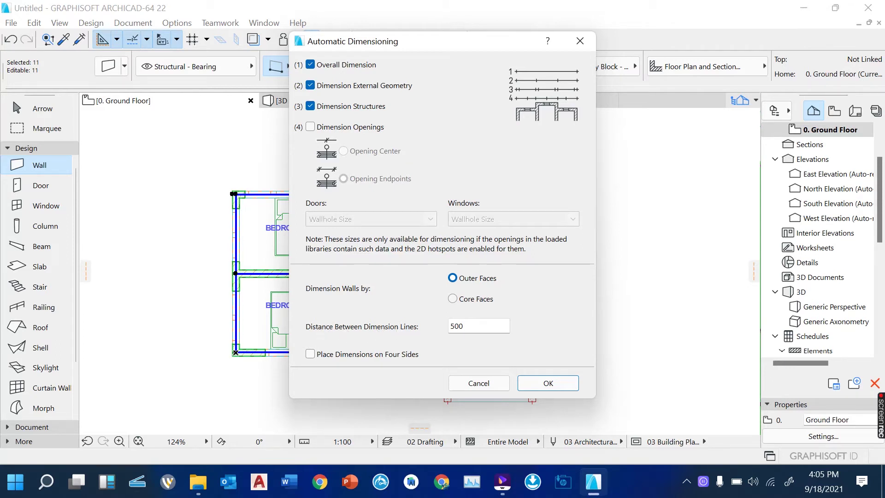
drag(468, 327, 419, 328)
text(300)
click(310, 354)
click(548, 383)
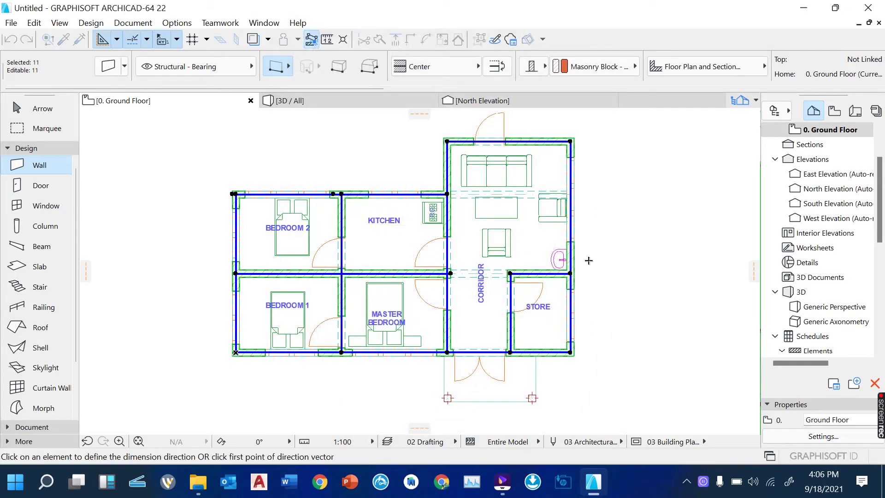
- Use the outer wall beside the store to define the dimension direction and place the innermost dimension line outside that wall
scroll(588, 261, up, 1)
scroll(589, 260, up, 1)
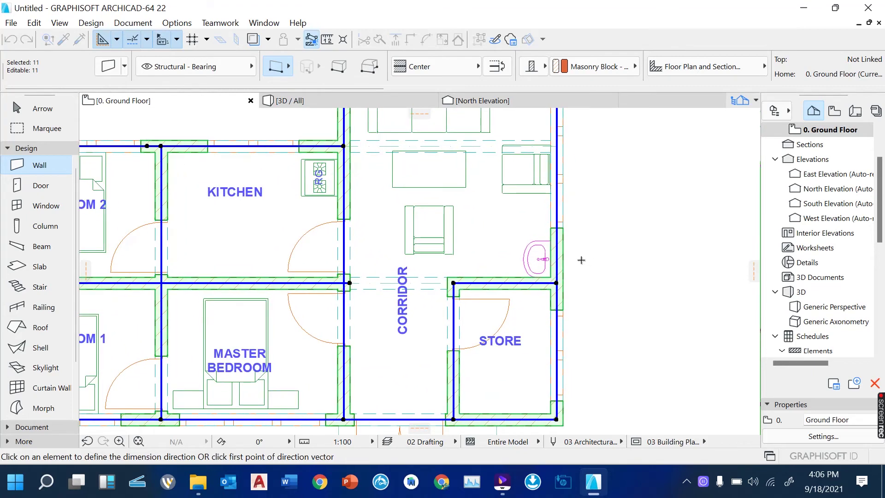
click(557, 250)
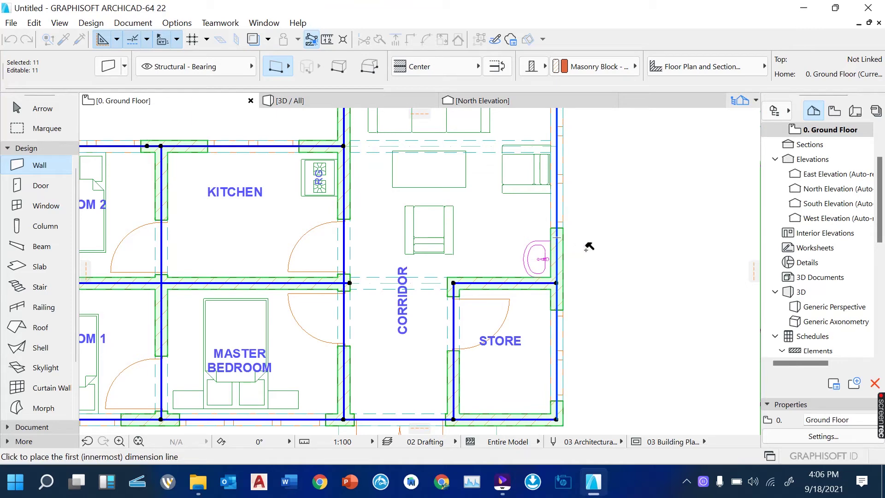
click(642, 246)
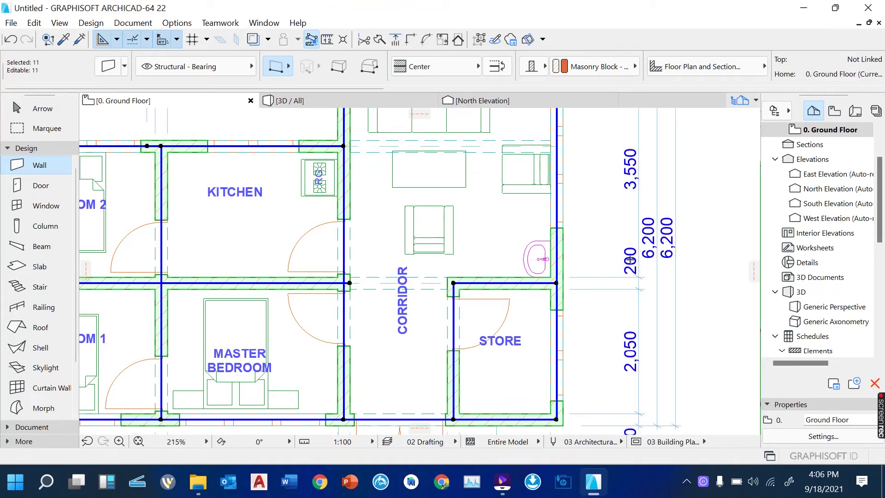
- Examine the automatically placed dimension chains on all four sides of the plan and clear the wall selection
scroll(600, 287, down, 3)
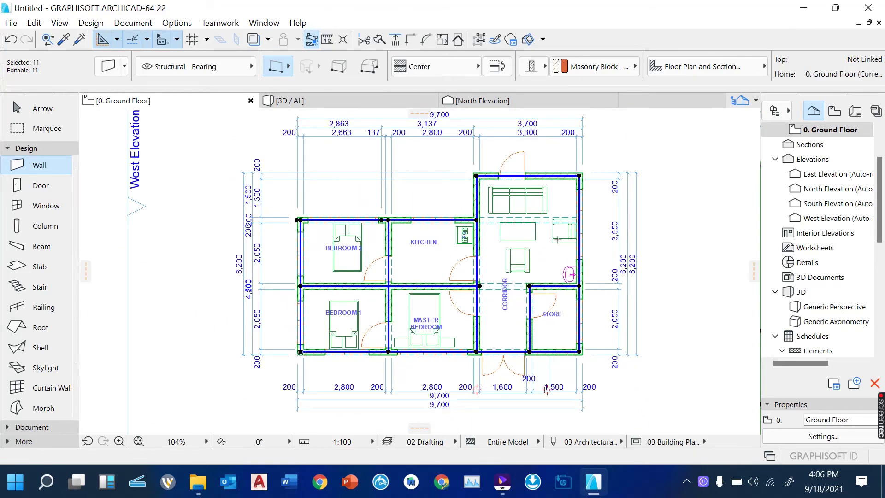
scroll(418, 192, up, 3)
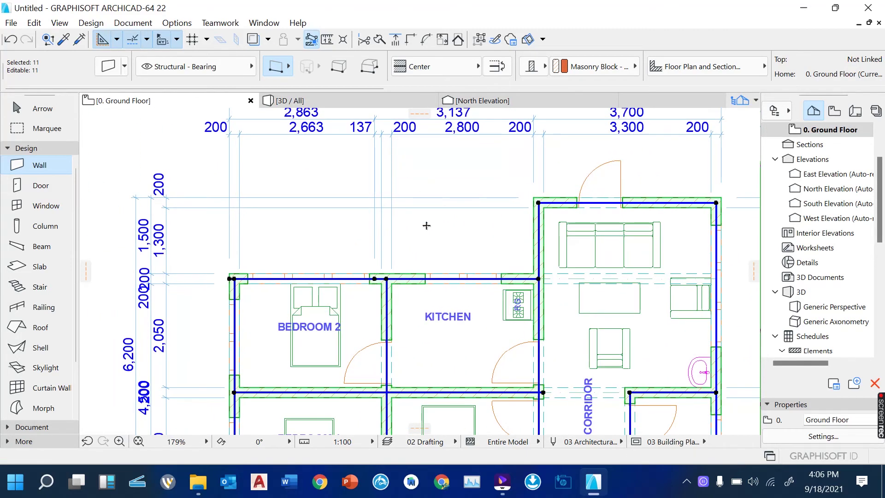
scroll(426, 225, down, 3)
scroll(427, 226, up, 3)
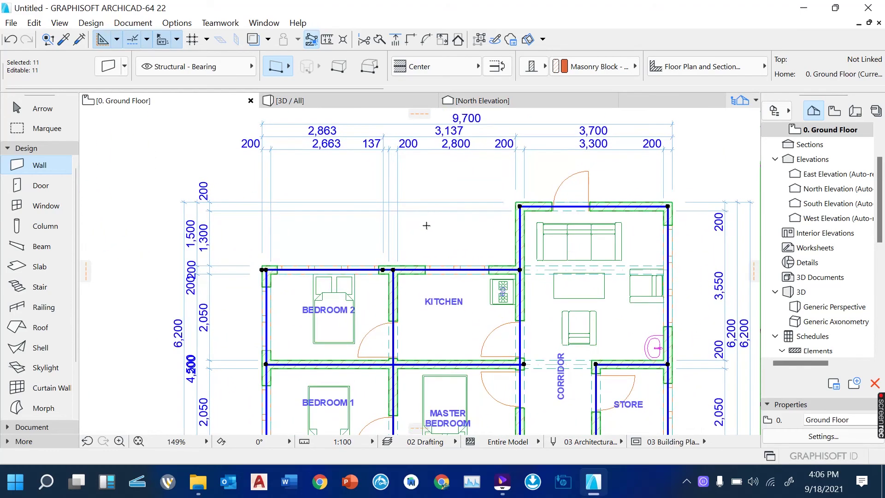
scroll(436, 199, down, 2)
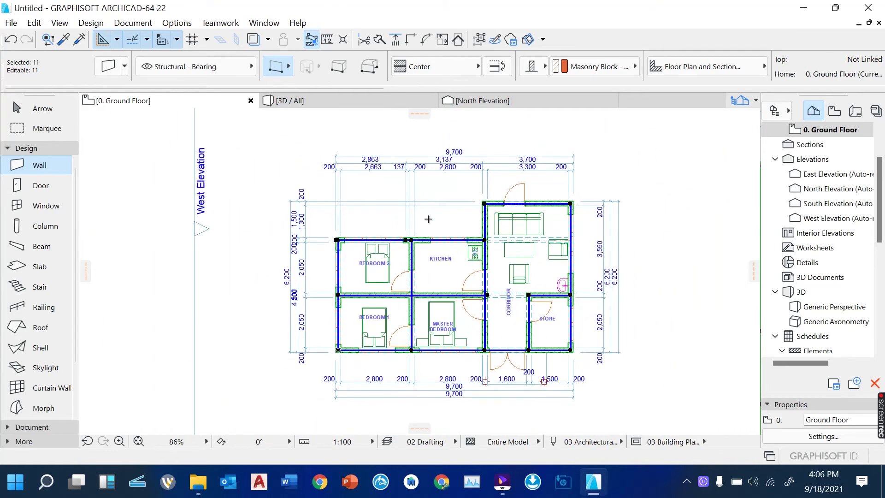
scroll(431, 215, up, 1)
scroll(457, 135, up, 5)
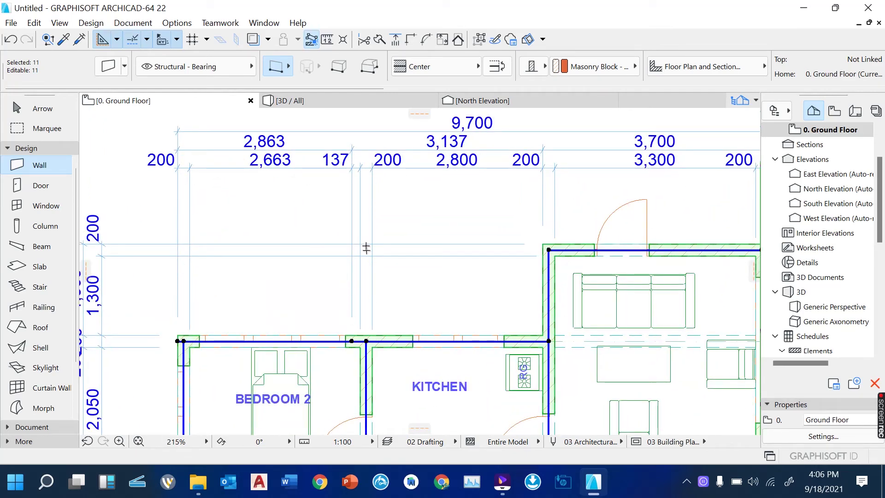
scroll(428, 213, down, 8)
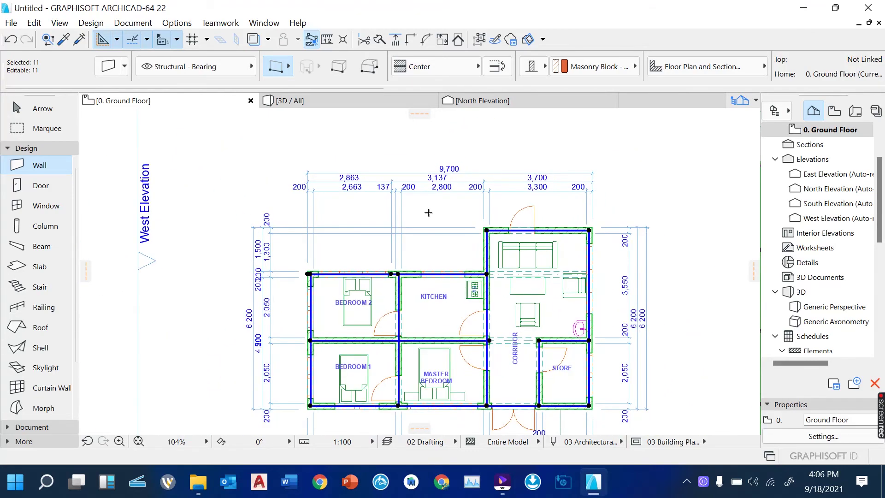
scroll(383, 394, up, 3)
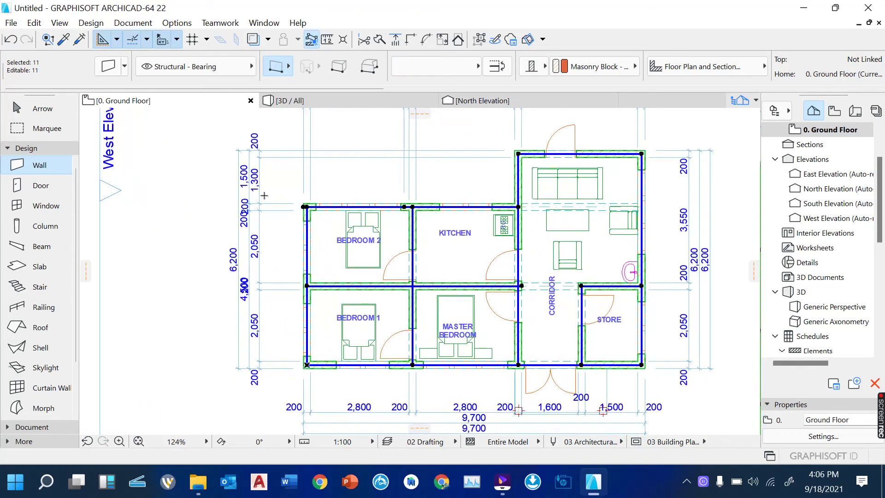
key(Escape)
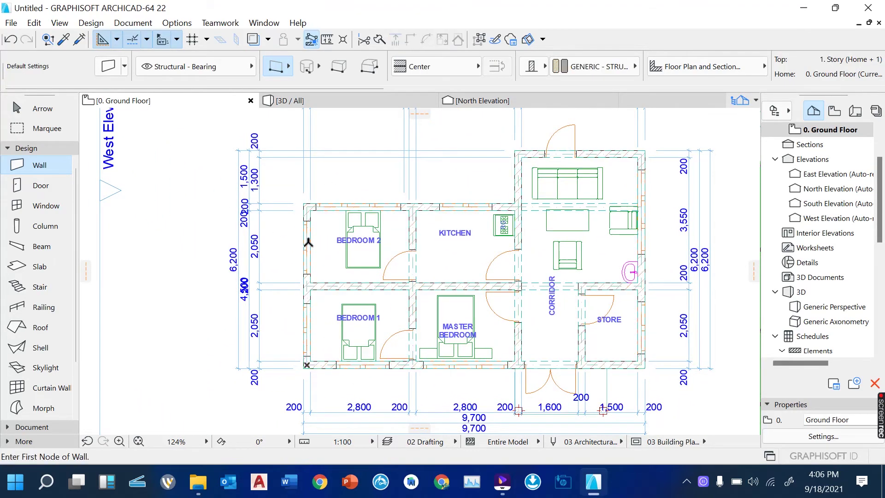
scroll(323, 274, down, 4)
scroll(408, 251, up, 4)
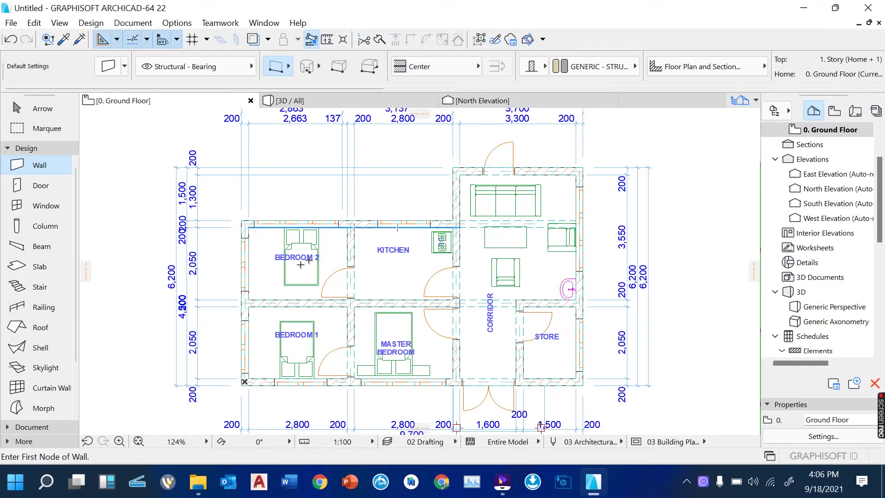
scroll(259, 300, up, 4)
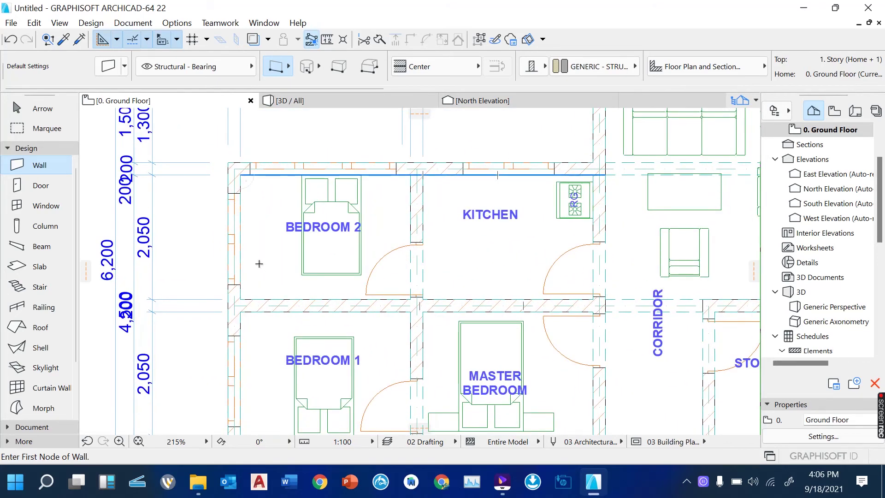
scroll(250, 291, up, 1)
scroll(250, 291, up, 2)
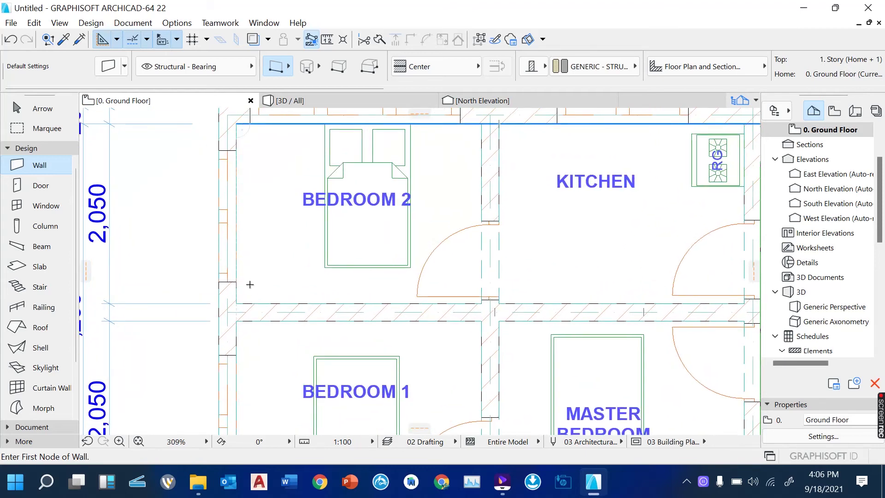
scroll(299, 272, down, 2)
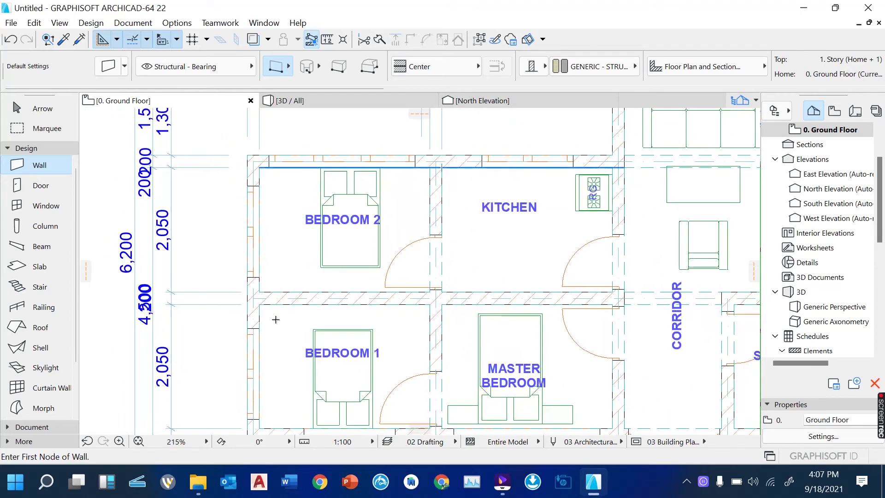
scroll(254, 332, up, 2)
click(253, 333)
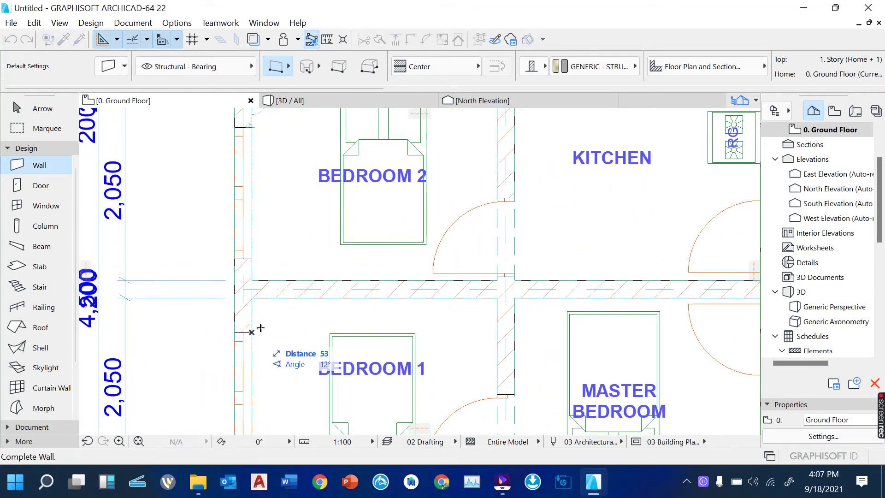
key(Escape)
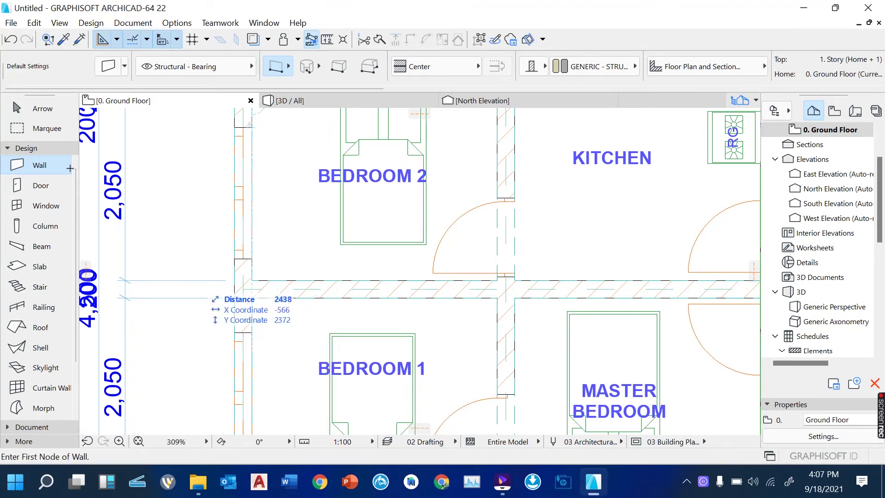
- Add a horizontal dimension chain across Bedroom 1, from the outer wall's inner face to both faces of the wall shared with the Master Bedroom
click(19, 427)
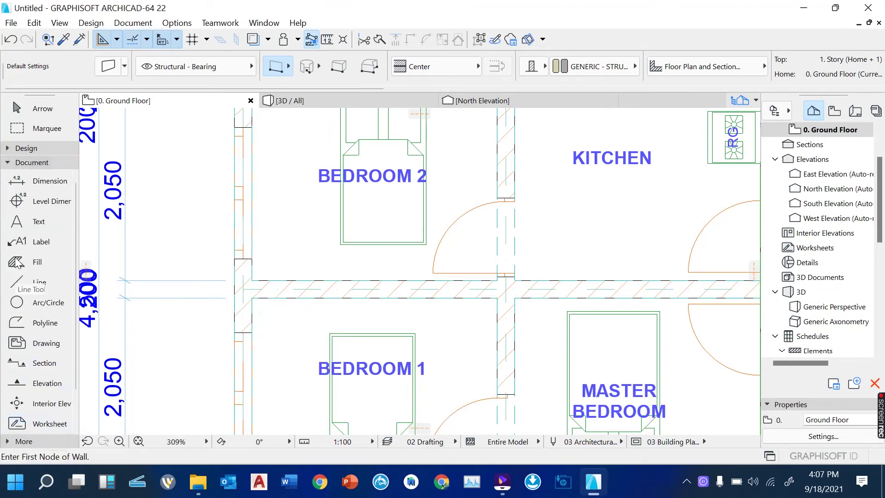
click(41, 181)
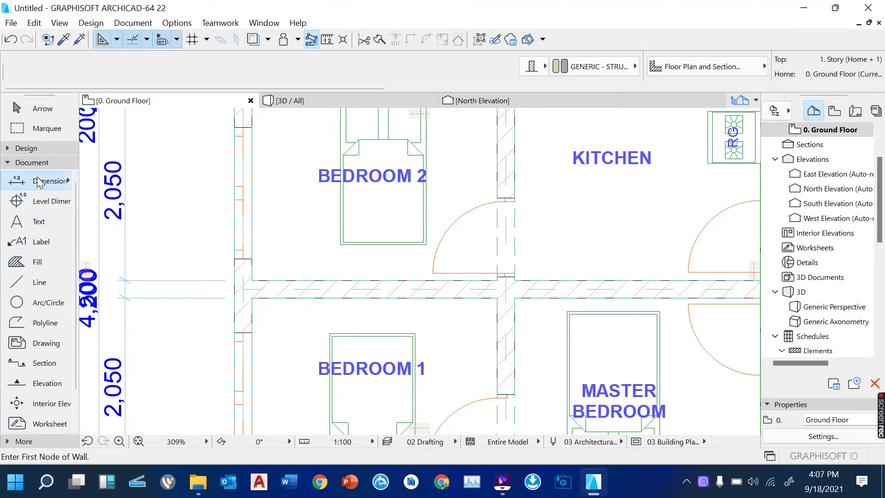
click(252, 332)
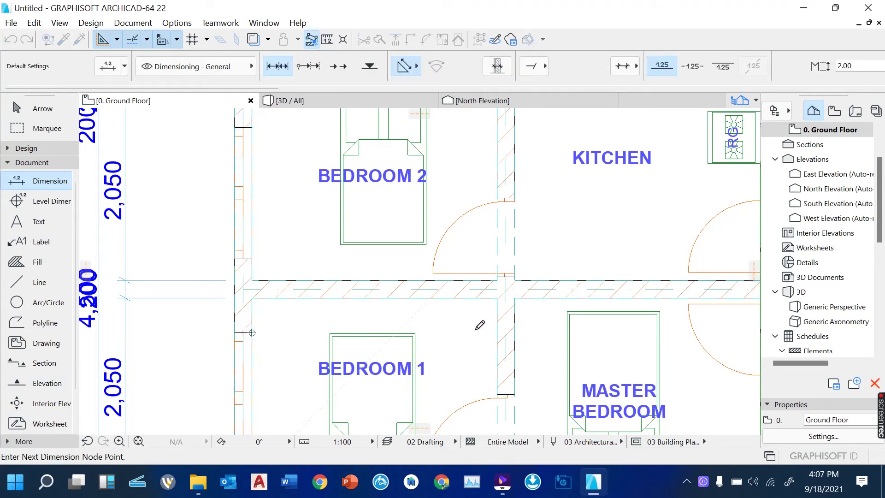
right_click(433, 323)
click(482, 398)
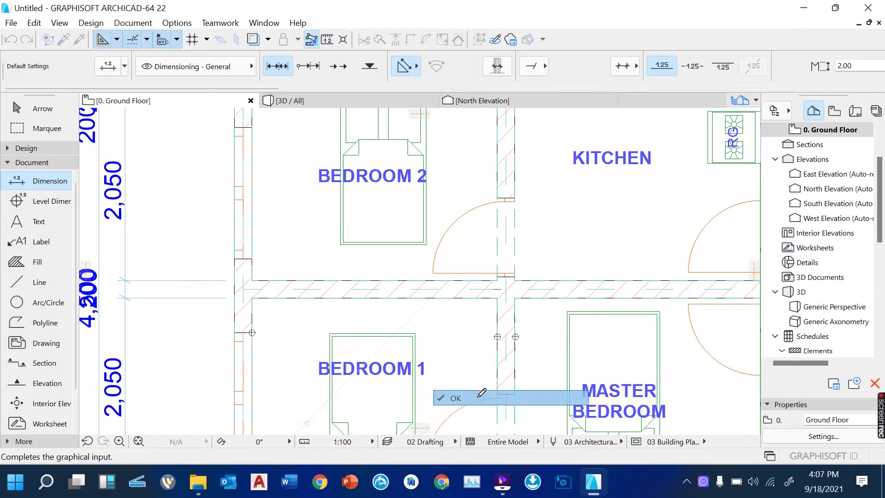
click(415, 325)
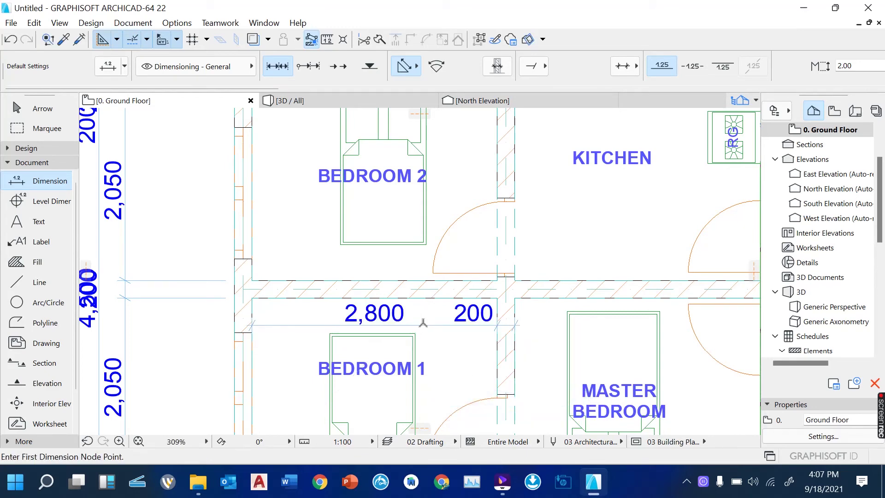
- Select all dimensions on the ground floor plan
scroll(424, 323, down, 4)
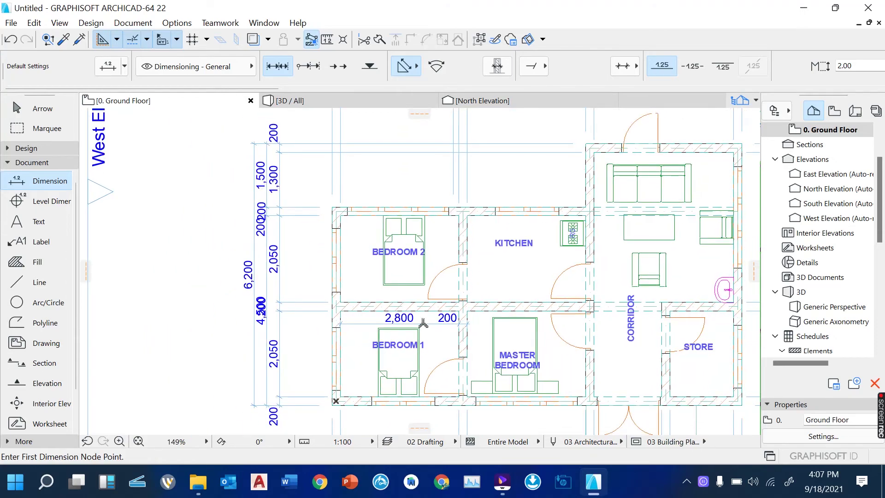
scroll(423, 323, down, 3)
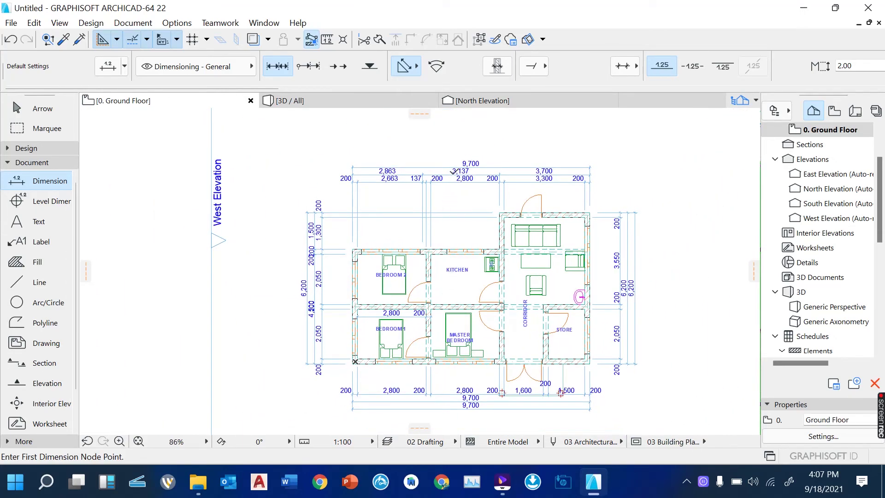
scroll(454, 171, up, 4)
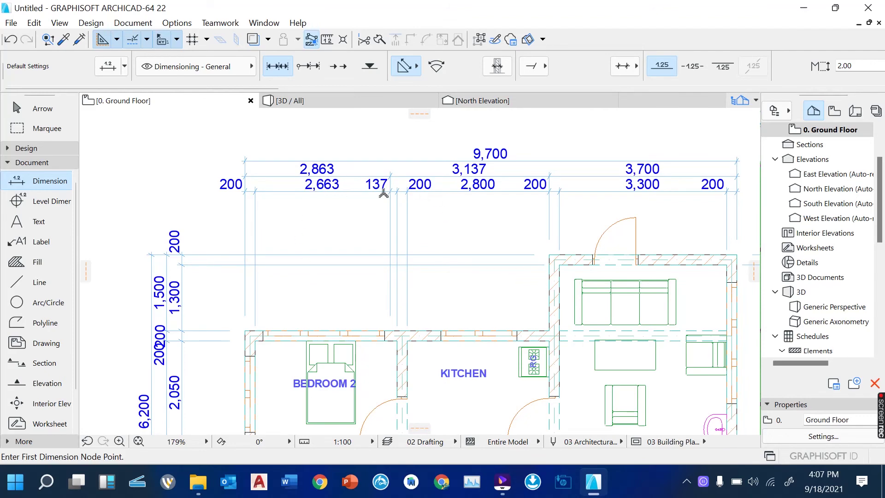
scroll(383, 192, down, 3)
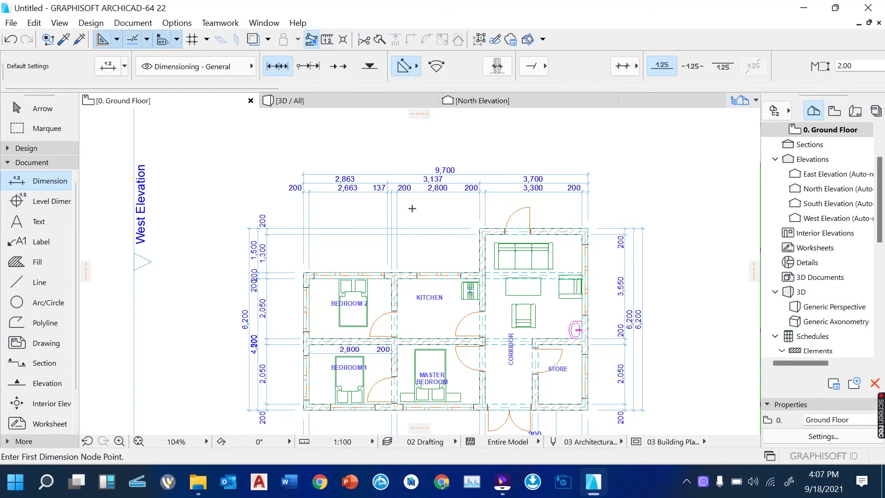
scroll(412, 208, up, 2)
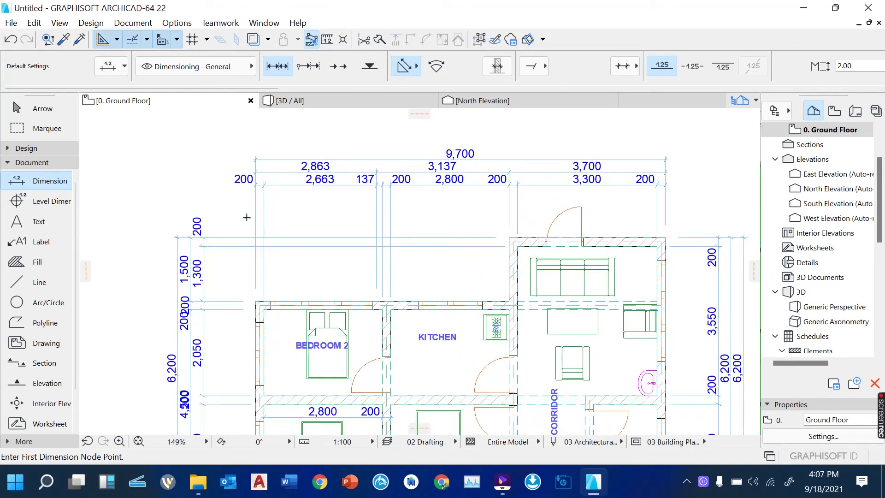
scroll(376, 204, up, 3)
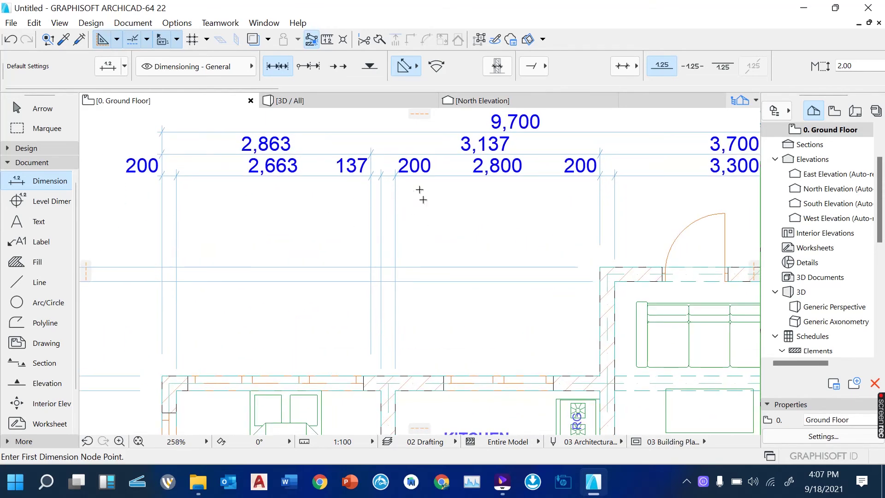
scroll(431, 231, down, 3)
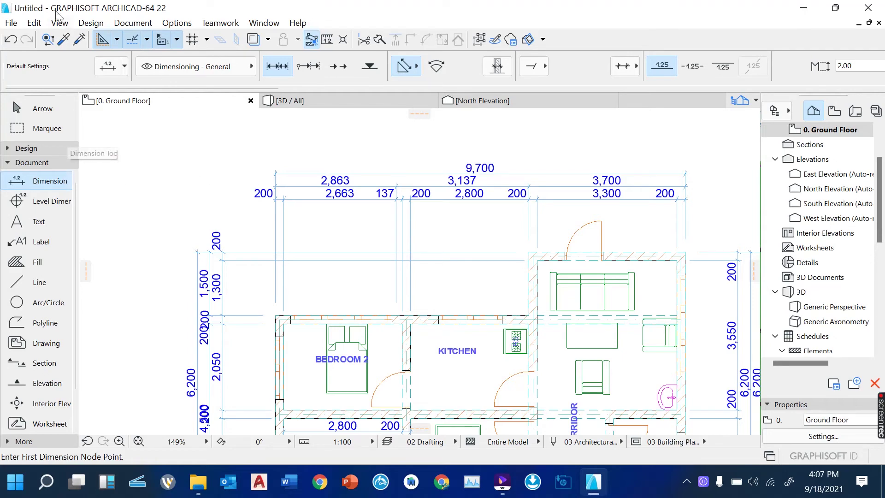
click(34, 24)
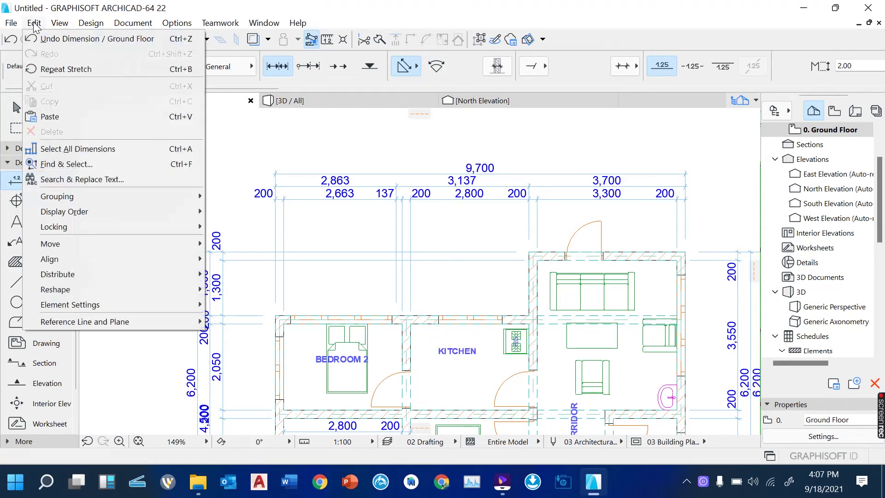
click(132, 148)
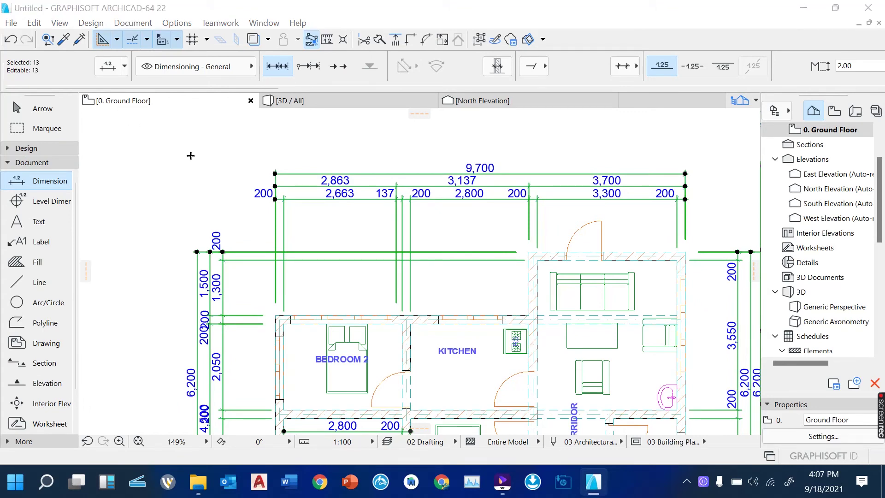
- Change the selected dimensions to short witness lines with a text height of 1.50 mm and accept the settings
click(111, 69)
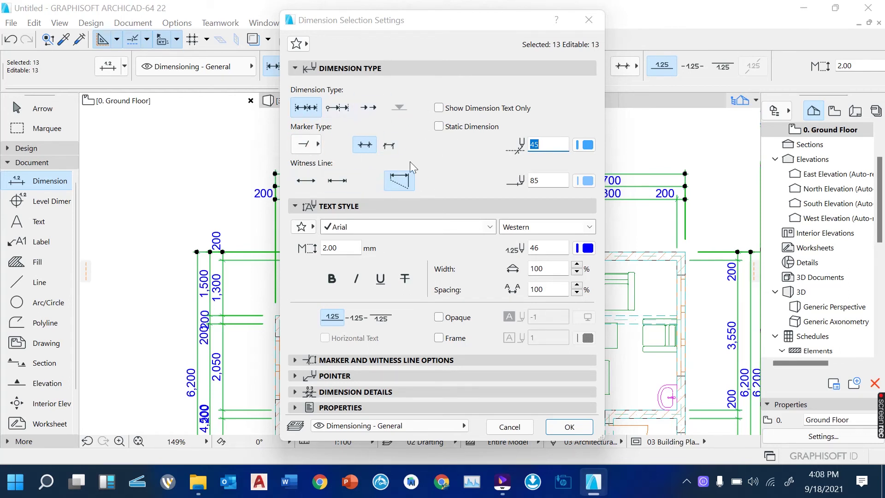
click(338, 181)
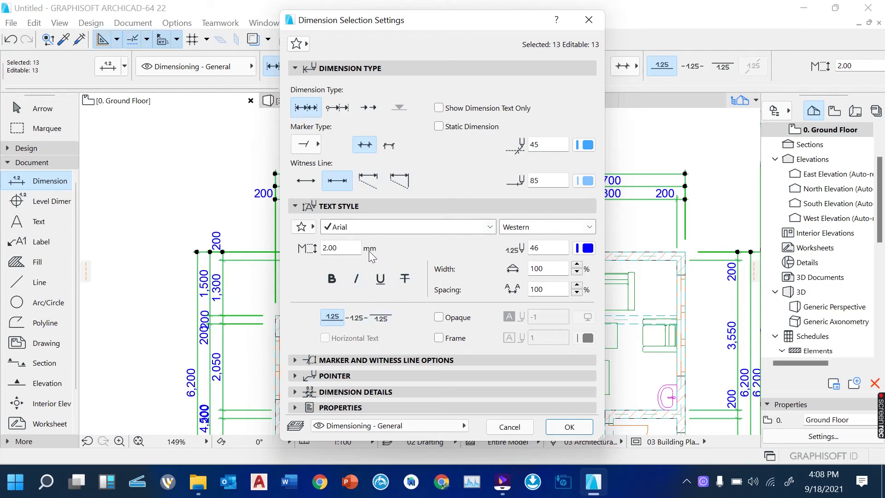
double_click(334, 248)
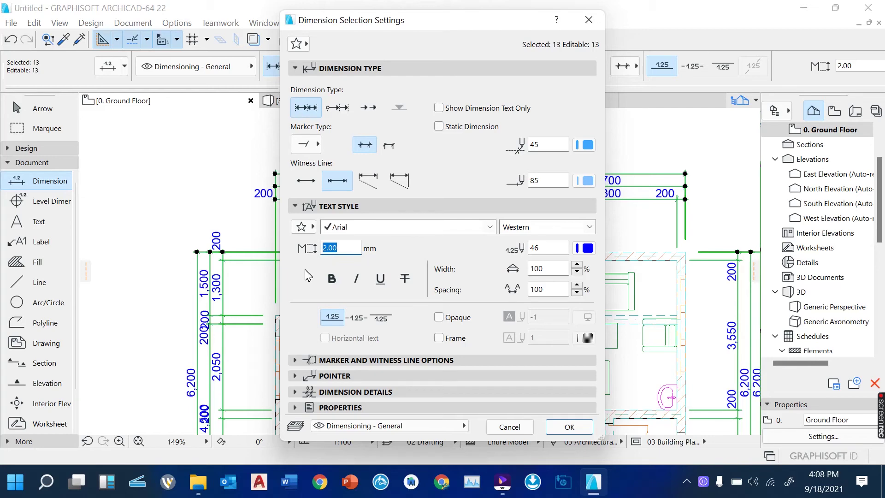
text(1)
drag(333, 248, 344, 248)
text(50)
click(574, 432)
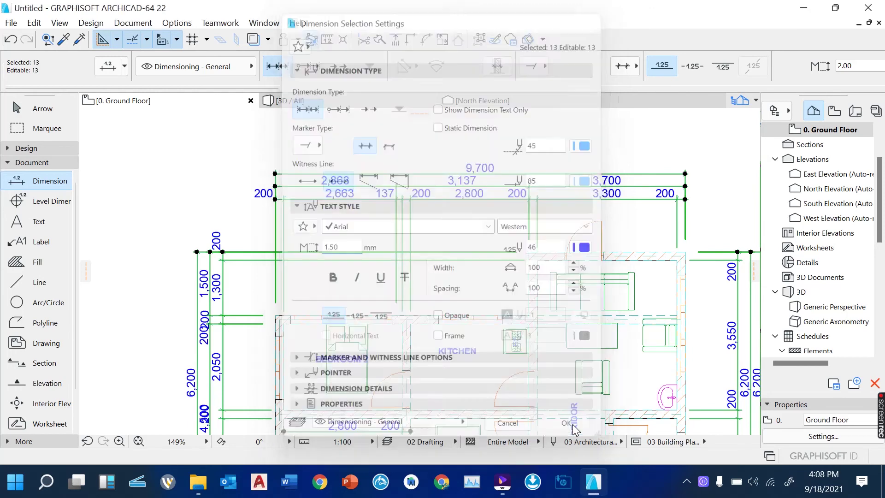
- Examine the text size and witness lines of the restyled dimensions above the plan, and clear the selection
scroll(448, 158, up, 3)
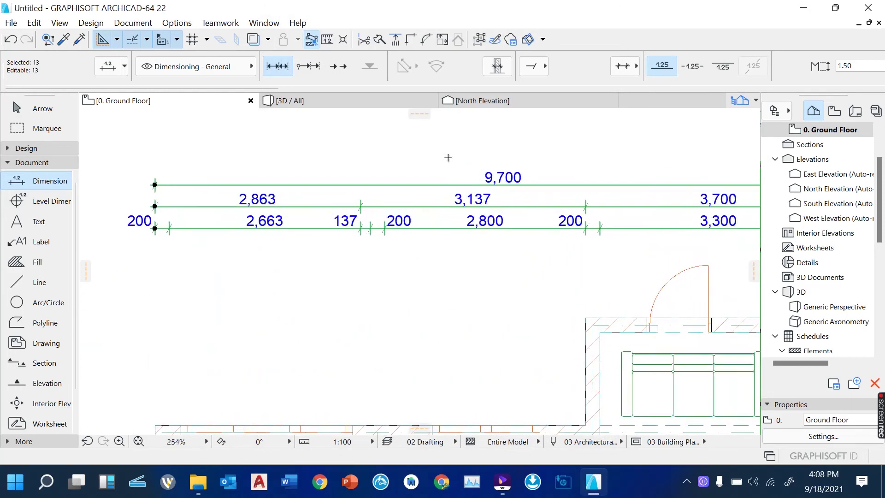
scroll(341, 193, down, 3)
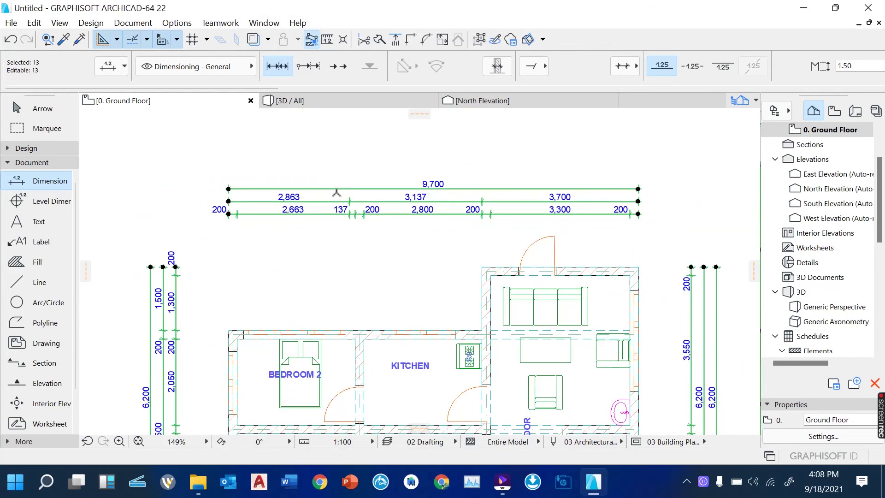
scroll(337, 191, up, 3)
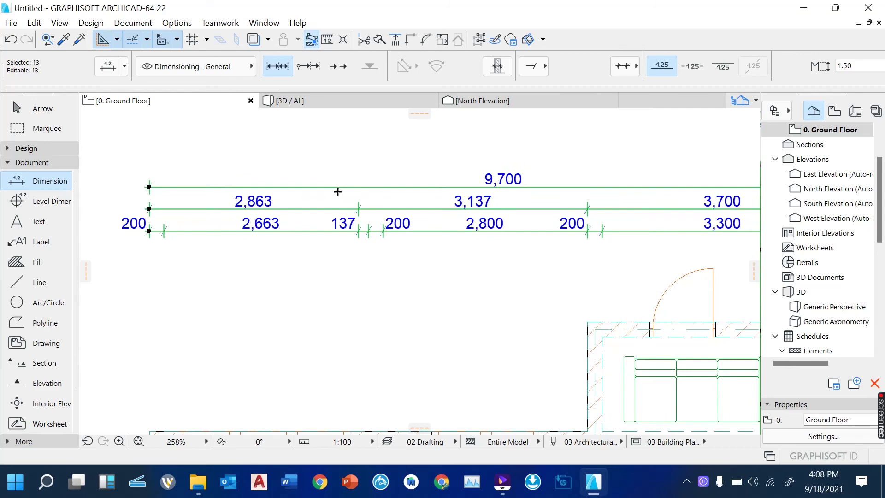
scroll(337, 190, down, 1)
scroll(356, 217, up, 3)
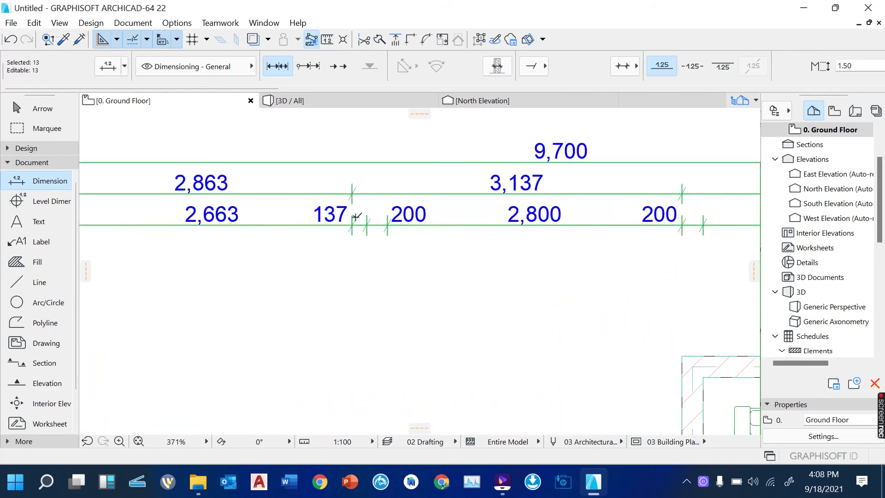
scroll(349, 229, down, 7)
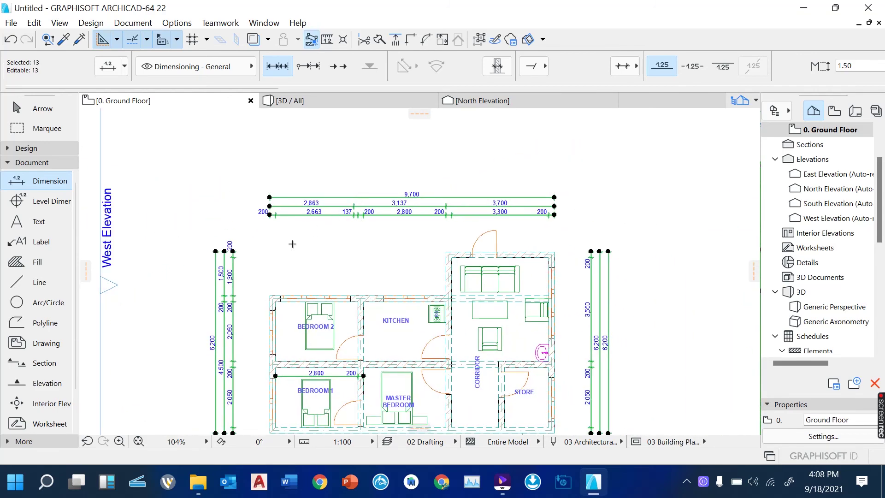
scroll(306, 225, up, 4)
scroll(415, 194, down, 3)
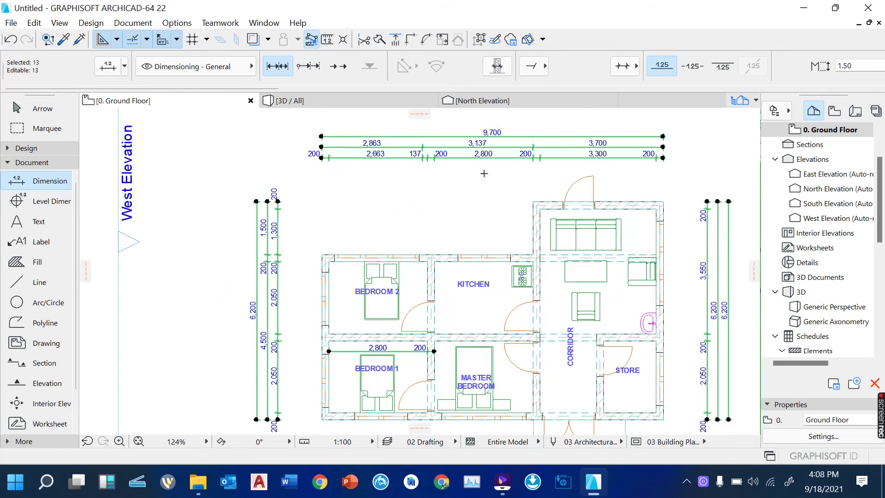
key(Escape)
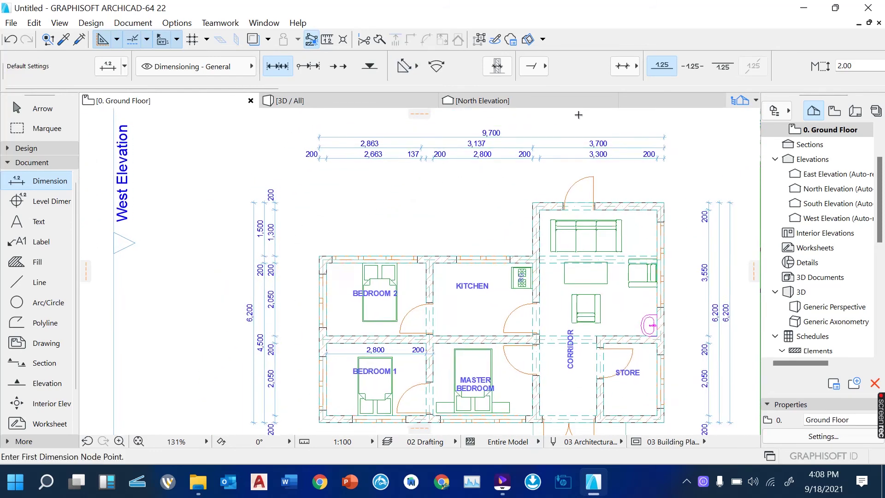
- Examine the exterior dimension chains around the plan, especially the overall dimension lines beside the store and below the entrance
scroll(578, 114, up, 3)
scroll(462, 155, down, 2)
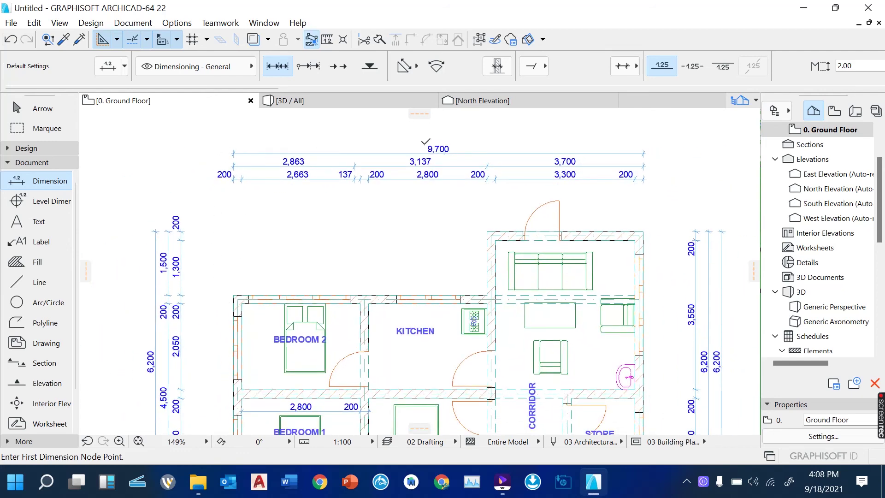
scroll(415, 147, down, 2)
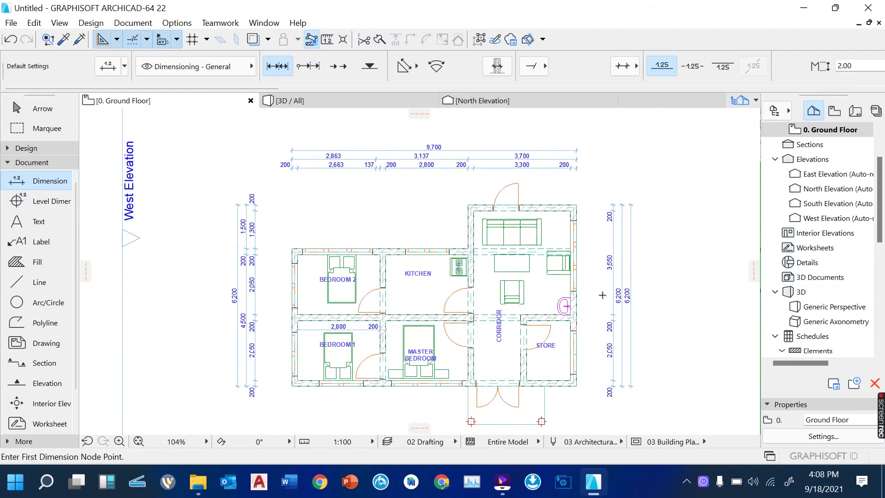
scroll(629, 275, up, 4)
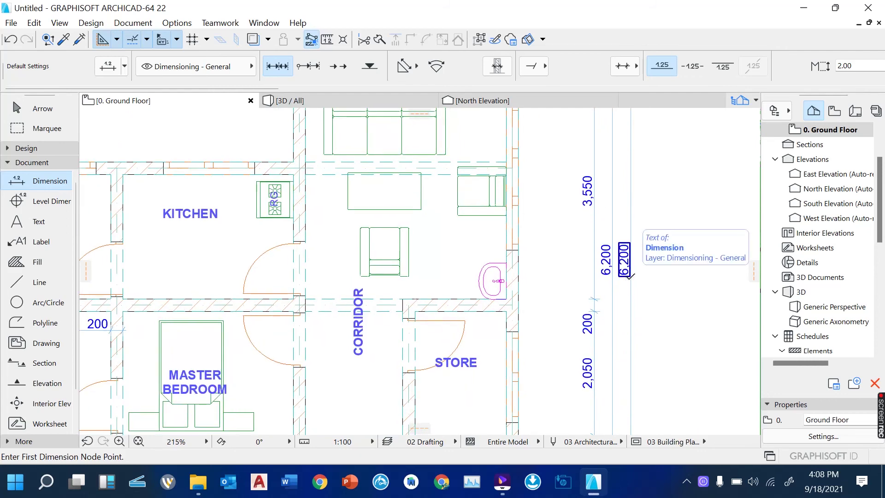
scroll(629, 275, down, 3)
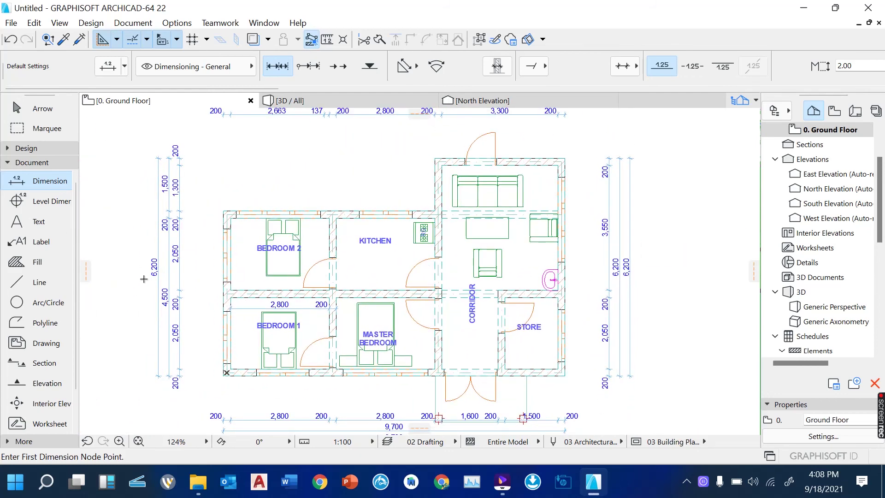
scroll(317, 201, down, 2)
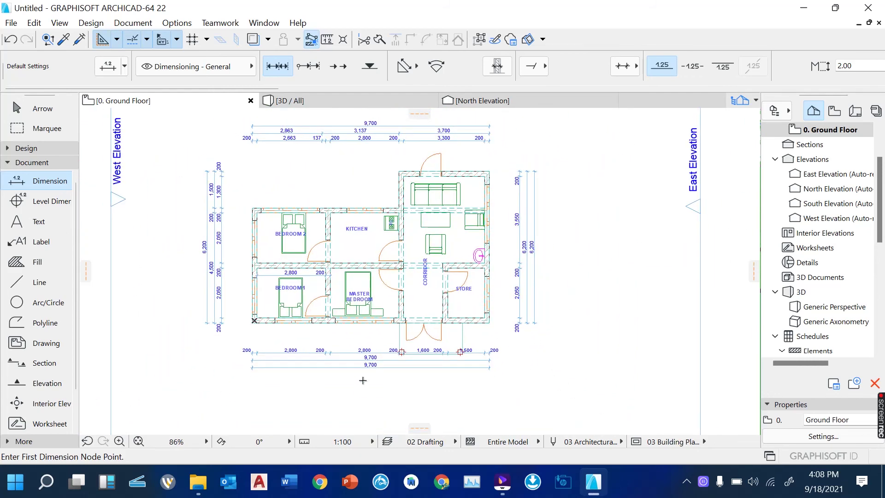
scroll(362, 381, up, 3)
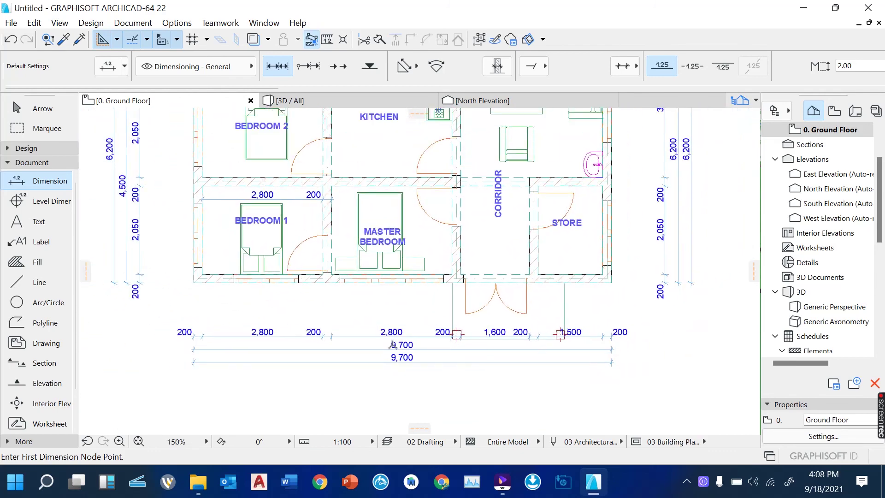
scroll(189, 320, up, 3)
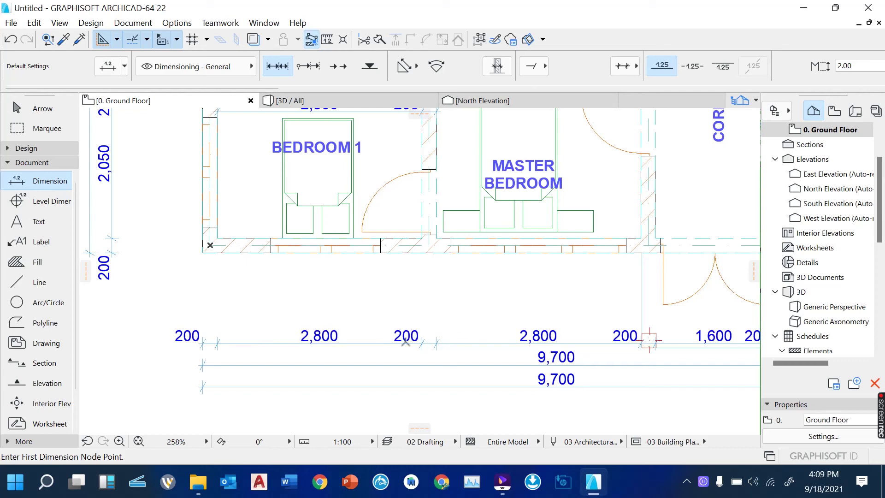
scroll(406, 341, down, 3)
scroll(546, 345, up, 3)
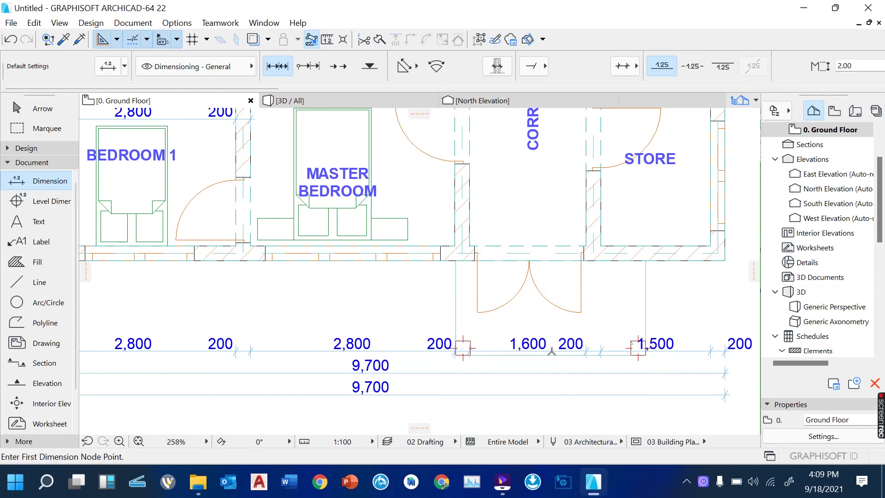
scroll(530, 352, down, 2)
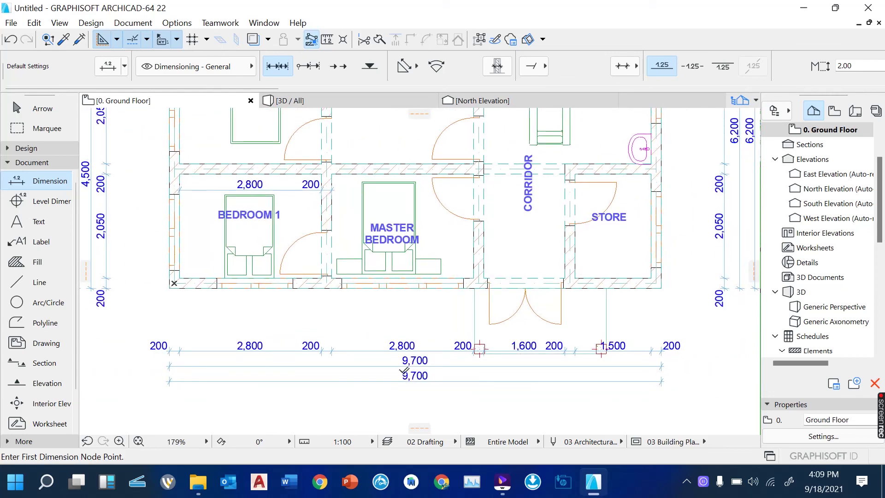
scroll(412, 364, up, 3)
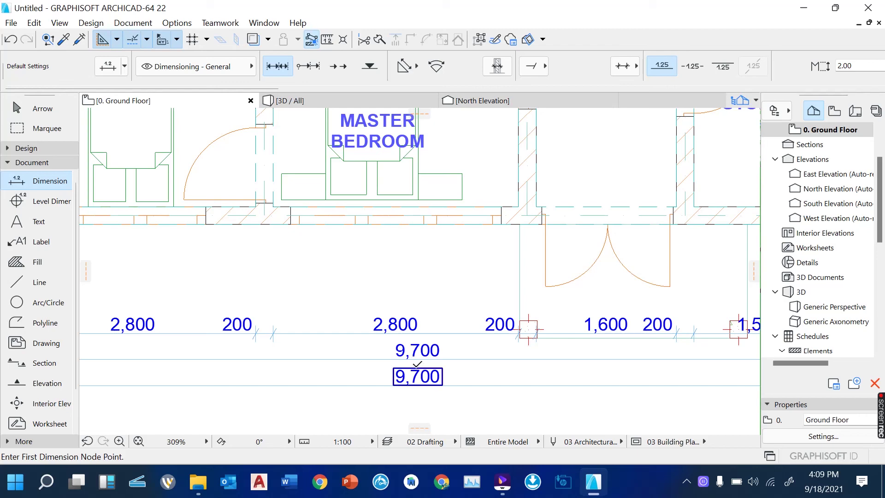
scroll(537, 329, down, 6)
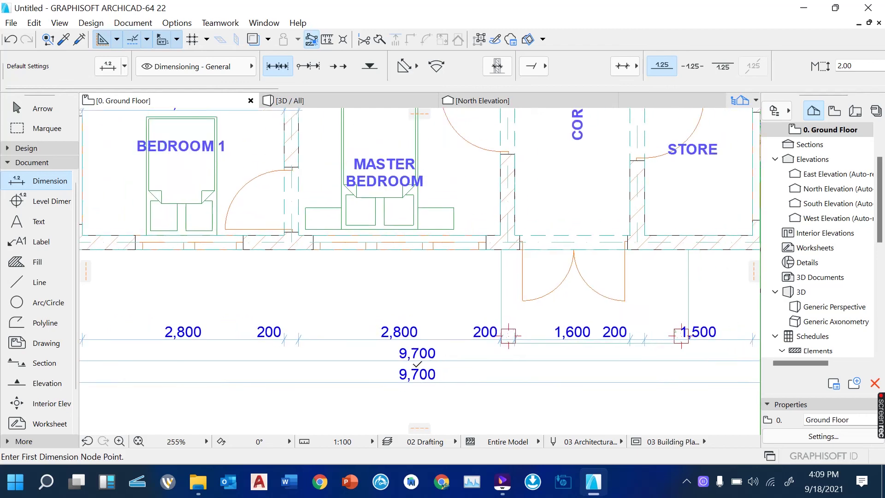